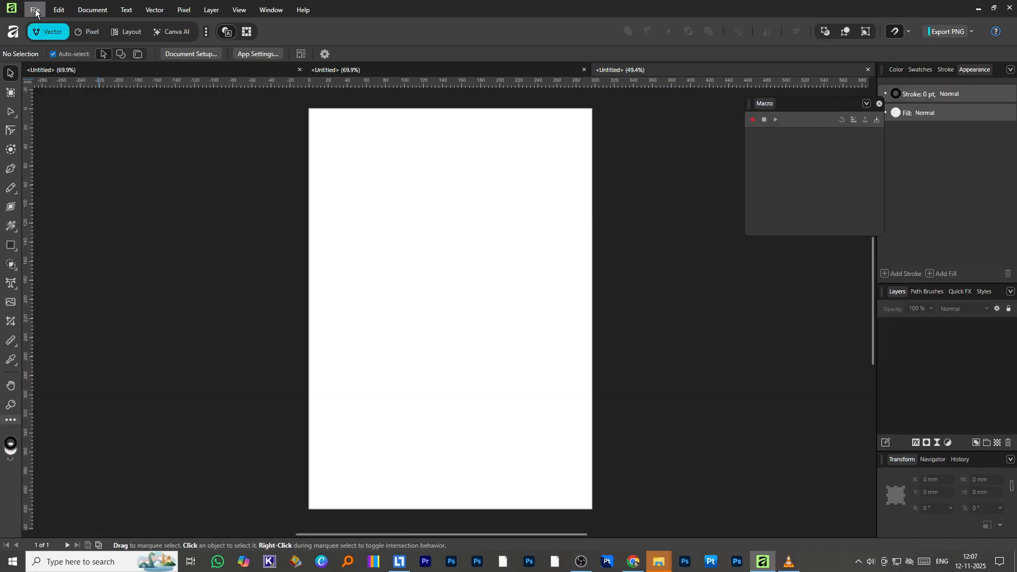
{"action": "left_click", "coordinate": [36, 12]}
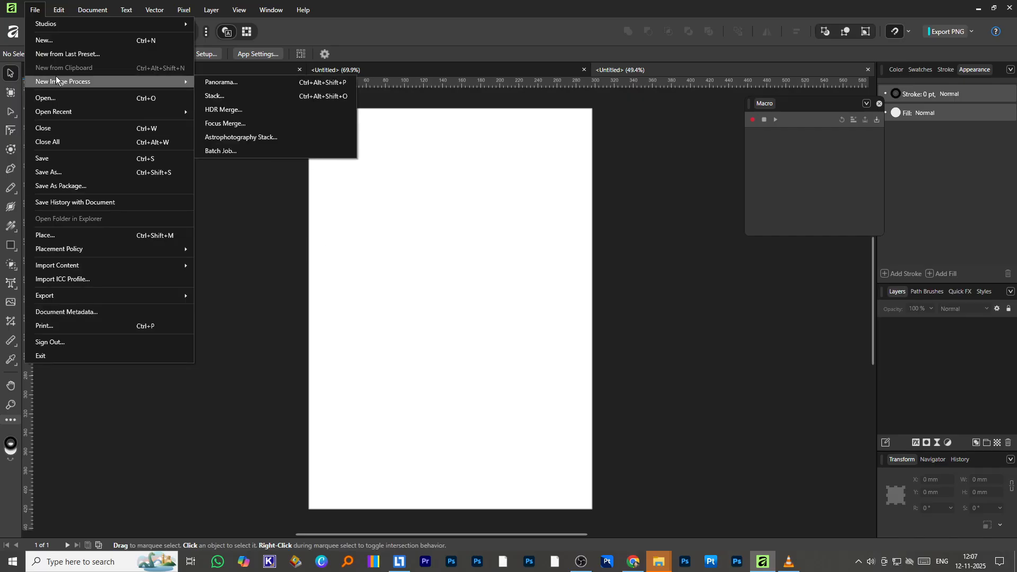
{"action": "mouse_move", "coordinate": [52, 28]}
{"action": "left_click", "coordinate": [283, 276]}
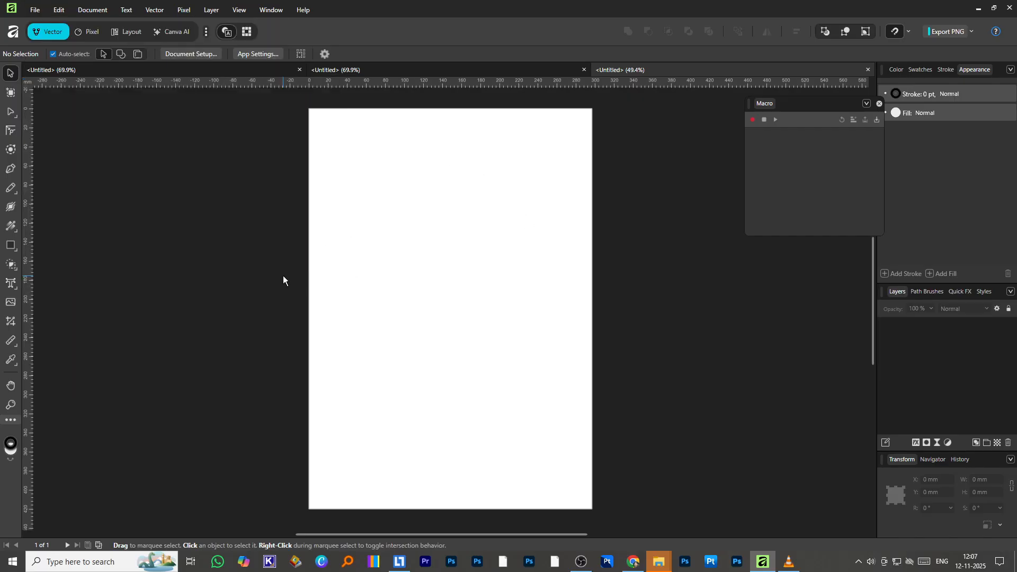
Create a new landscape document from the saved A3 preset, 420 × 297 mm at 300 DPI
{"action": "left_click", "coordinate": [35, 9]}
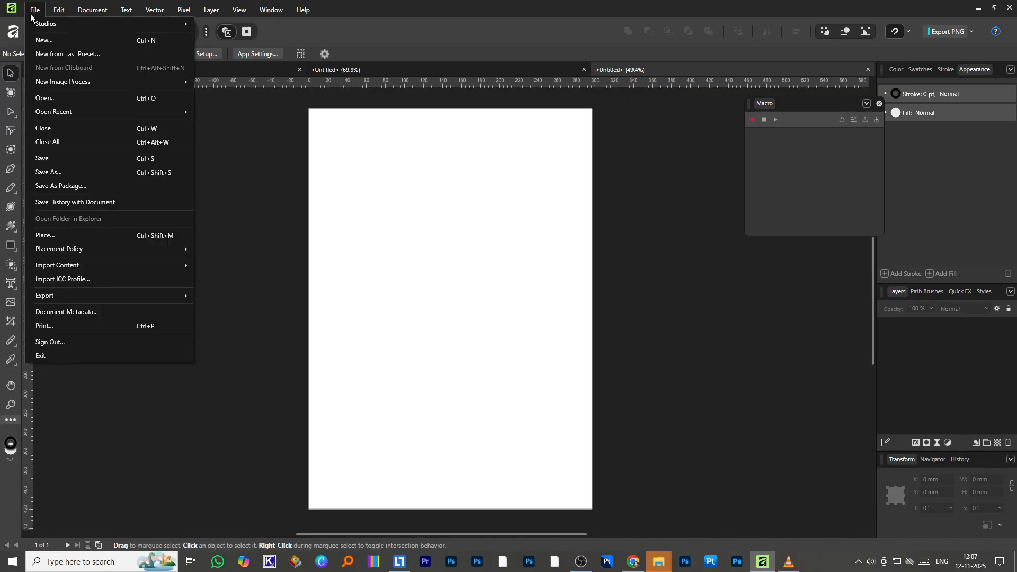
{"action": "left_click", "coordinate": [65, 39]}
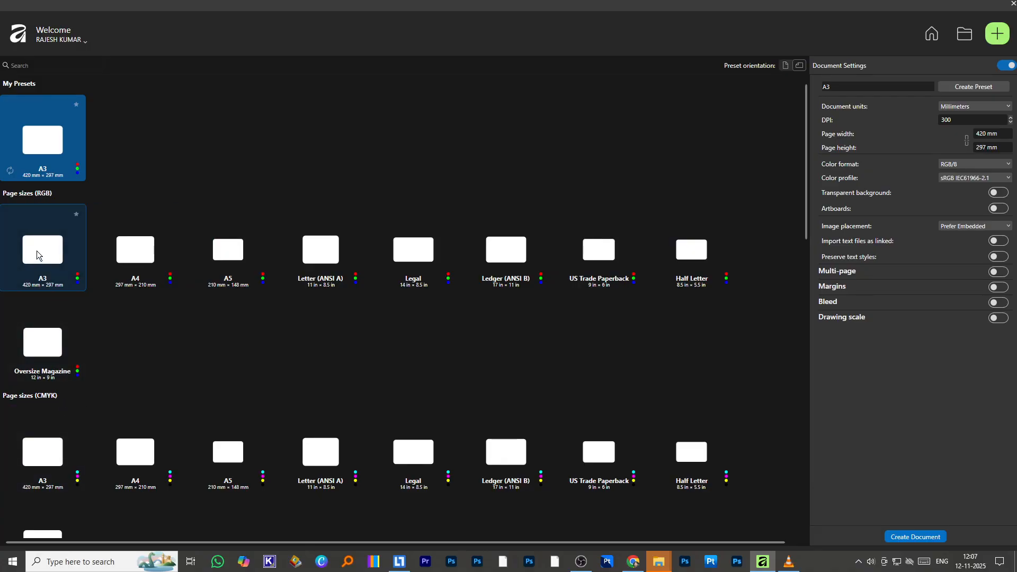
{"action": "scroll", "coordinate": [38, 398], "scroll_direction": "down", "scroll_amount": 1}
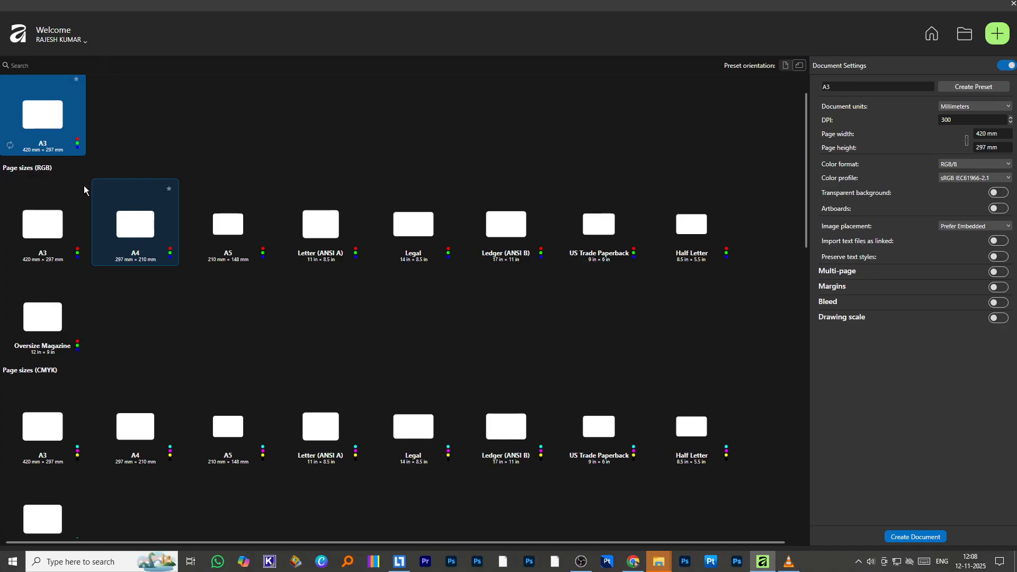
{"action": "scroll", "coordinate": [39, 108], "scroll_direction": "up", "scroll_amount": 1}
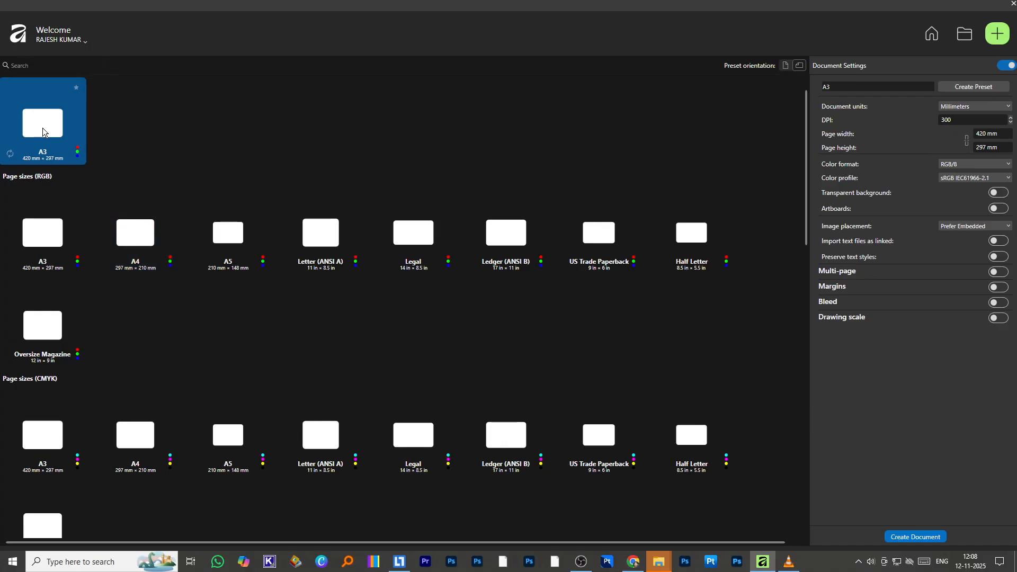
{"action": "double_click", "coordinate": [43, 128]}
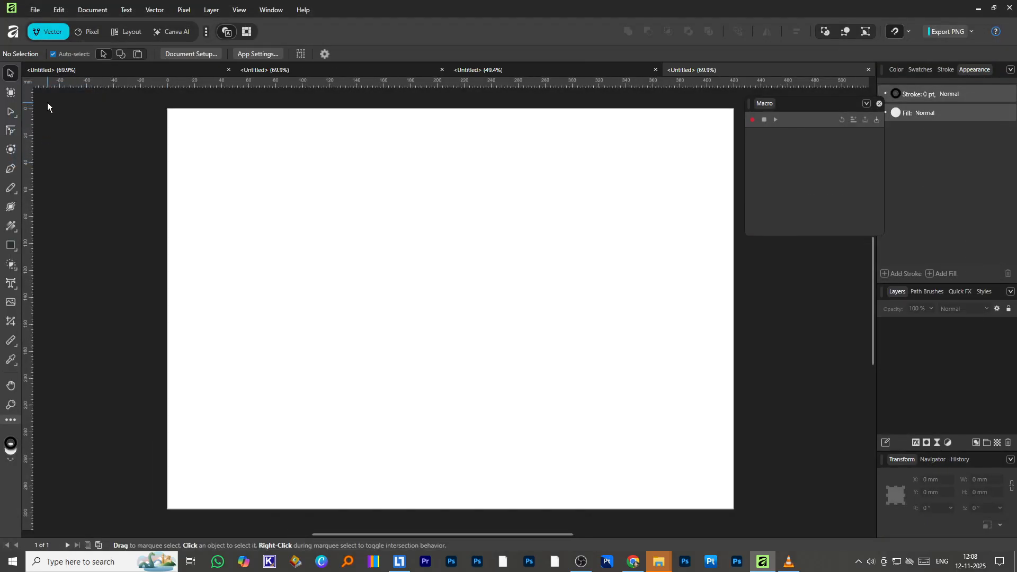
Create another new document from the last used preset
{"action": "left_click", "coordinate": [35, 10]}
{"action": "mouse_move", "coordinate": [51, 81]}
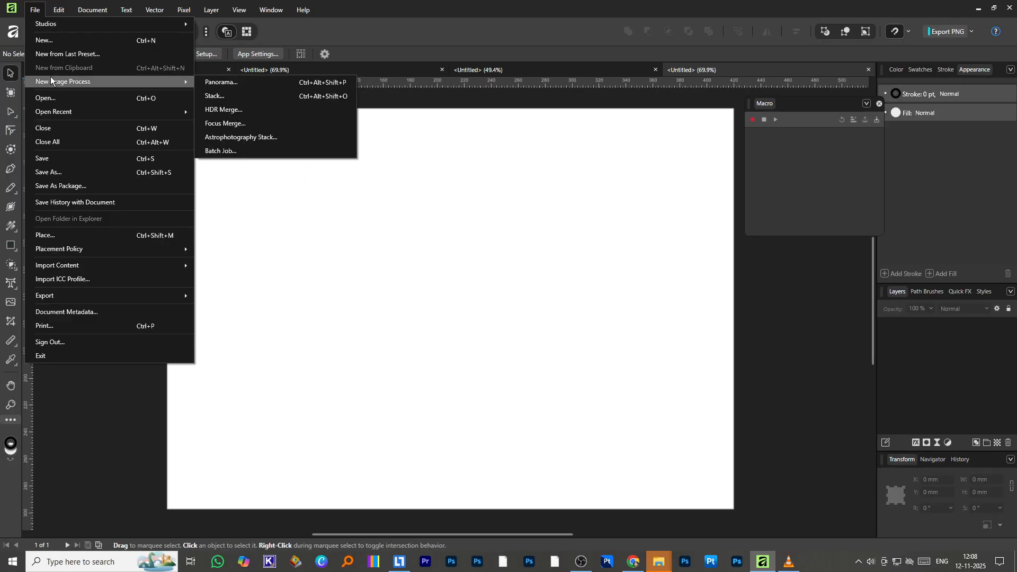
{"action": "left_click", "coordinate": [82, 55]}
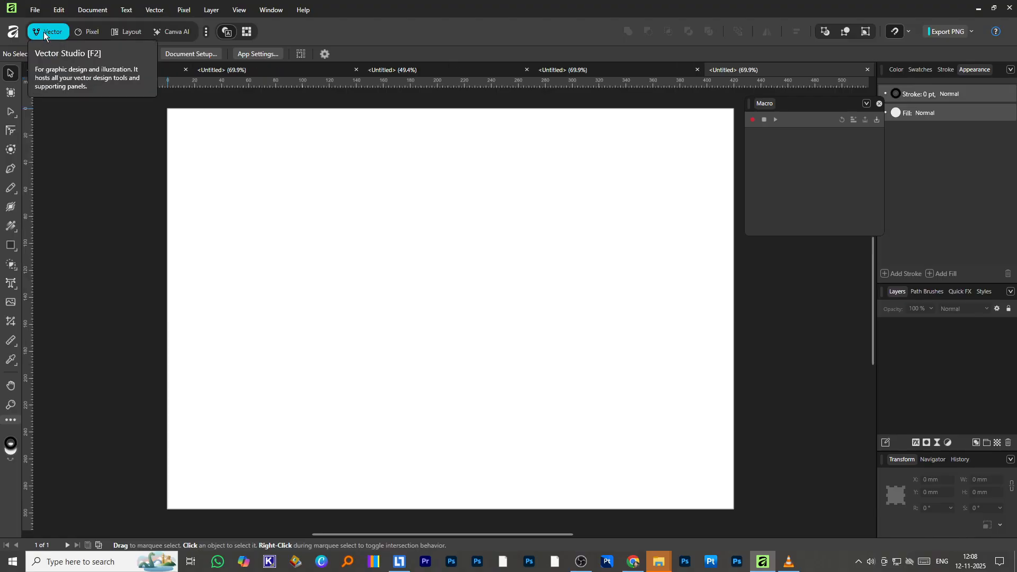
{"action": "left_click", "coordinate": [34, 10]}
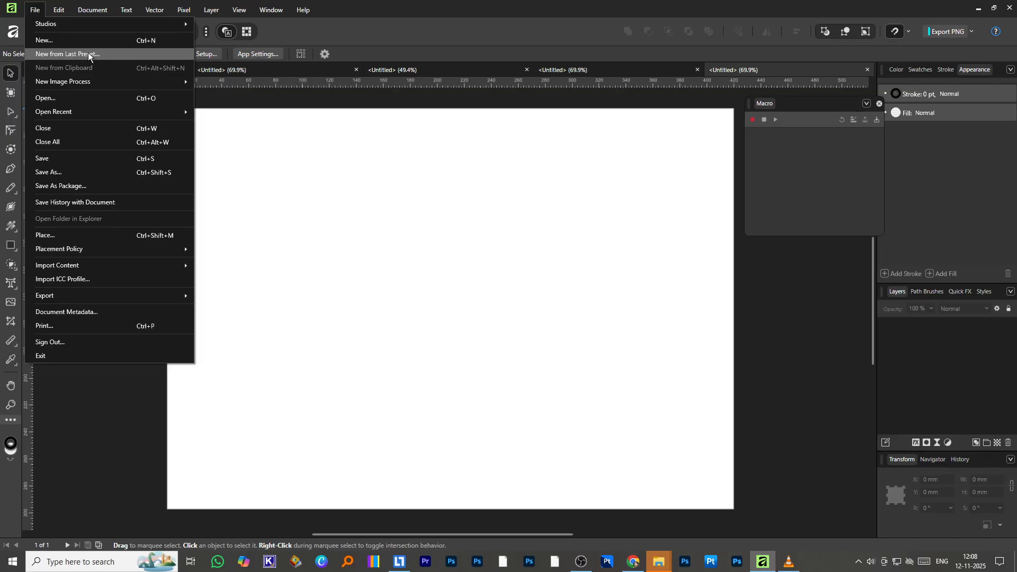
{"action": "mouse_move", "coordinate": [83, 82]}
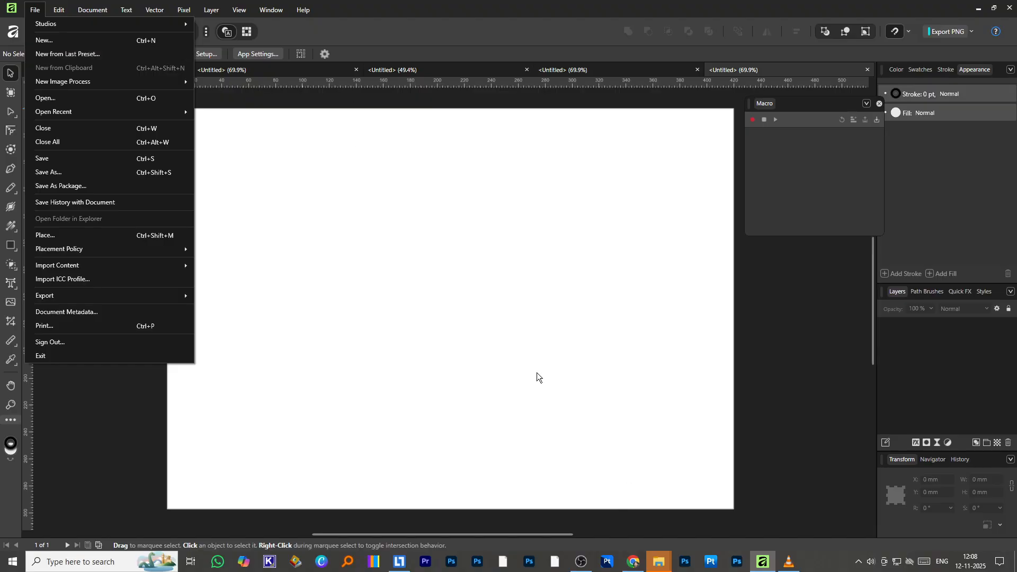
{"action": "left_click", "coordinate": [119, 391]}
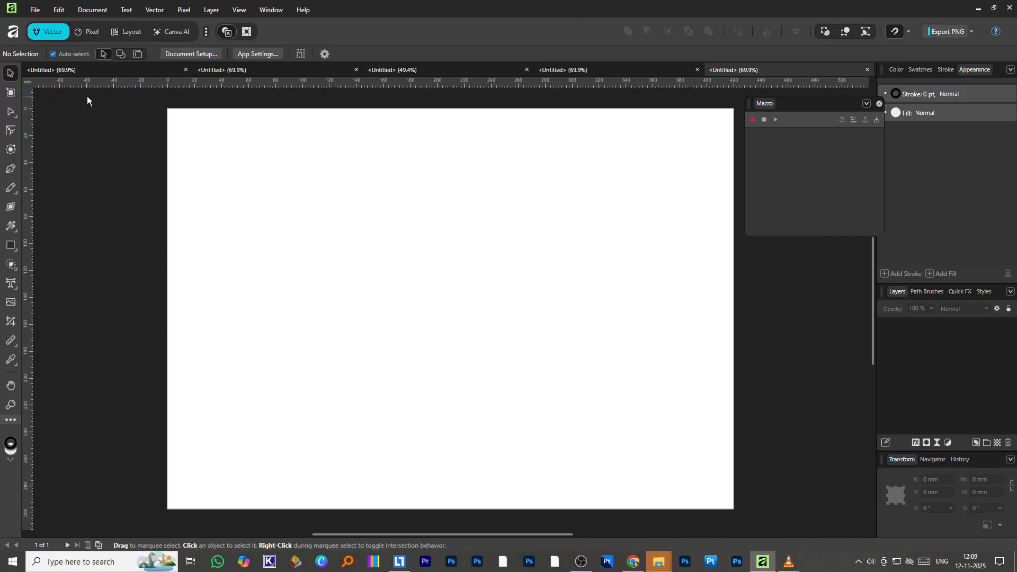
Open the New Batch Job dialog to view its source, output format and macro options, and close it
{"action": "left_click", "coordinate": [35, 11]}
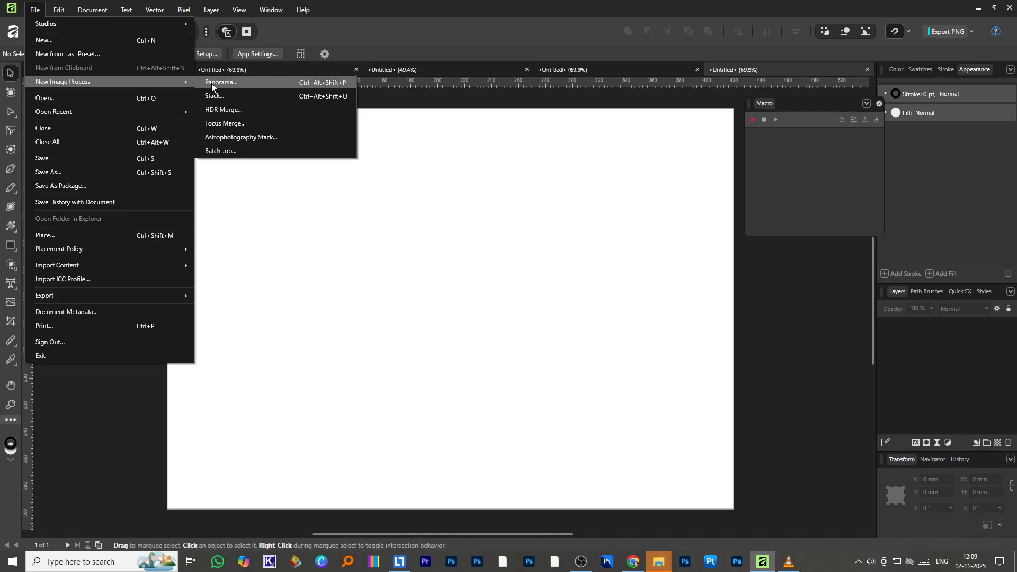
{"action": "left_click", "coordinate": [238, 152]}
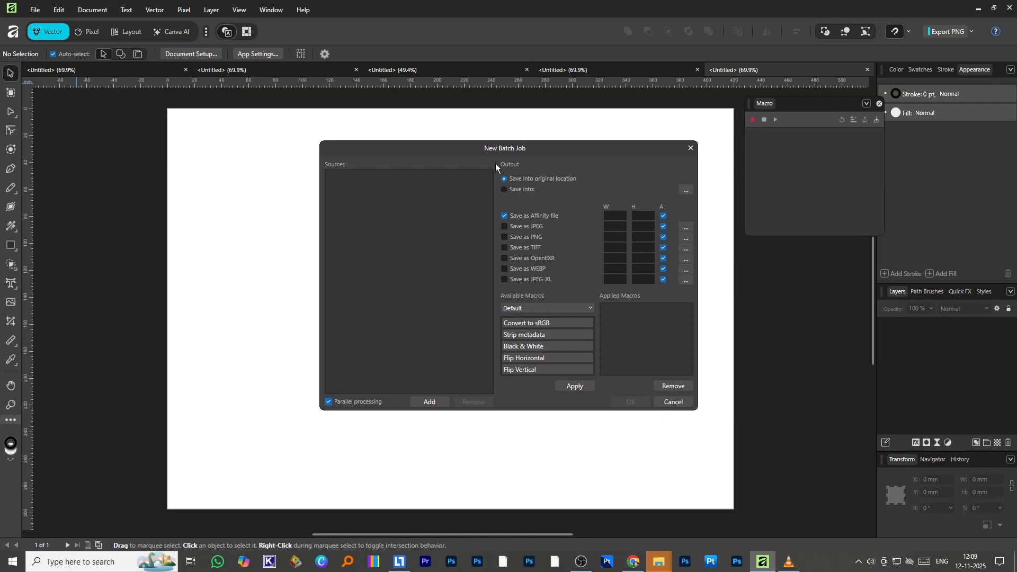
{"action": "left_click_drag", "start_coordinate": [452, 147], "coordinate": [394, 145]}
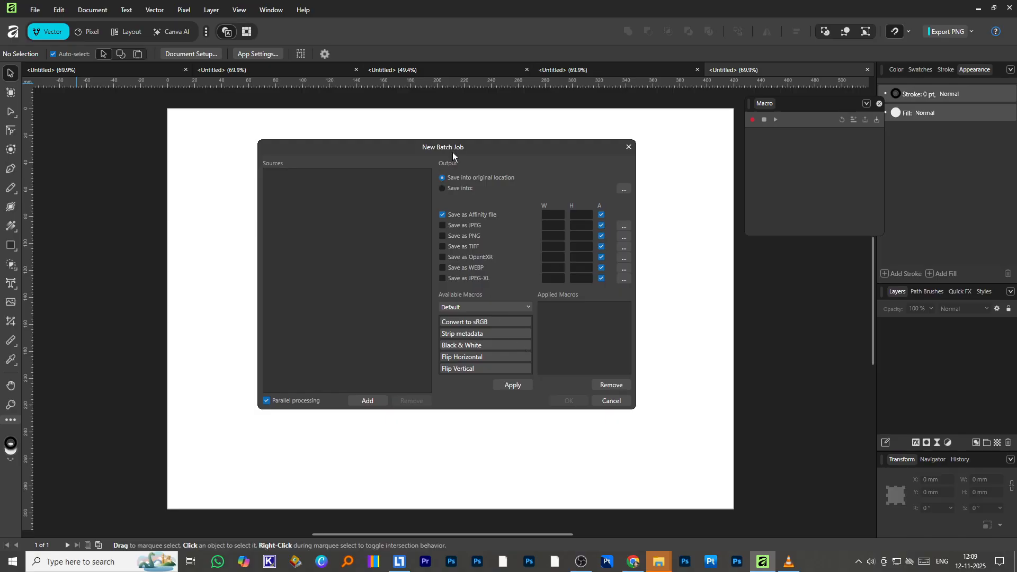
{"action": "left_click", "coordinate": [629, 147]}
Open the JPG image named 1 from the Documents folder and close it again
{"action": "left_click", "coordinate": [35, 10]}
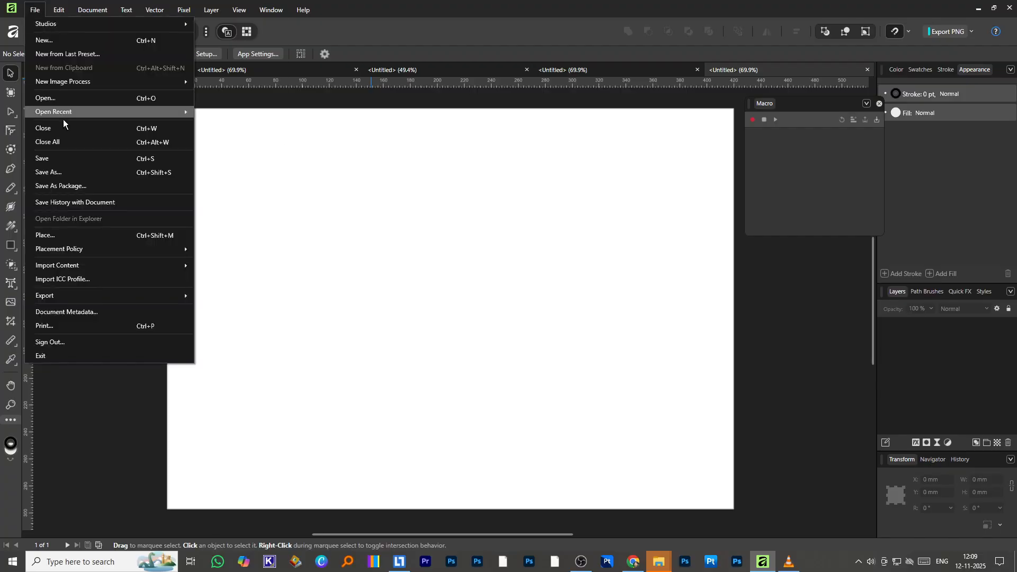
{"action": "left_click", "coordinate": [67, 98]}
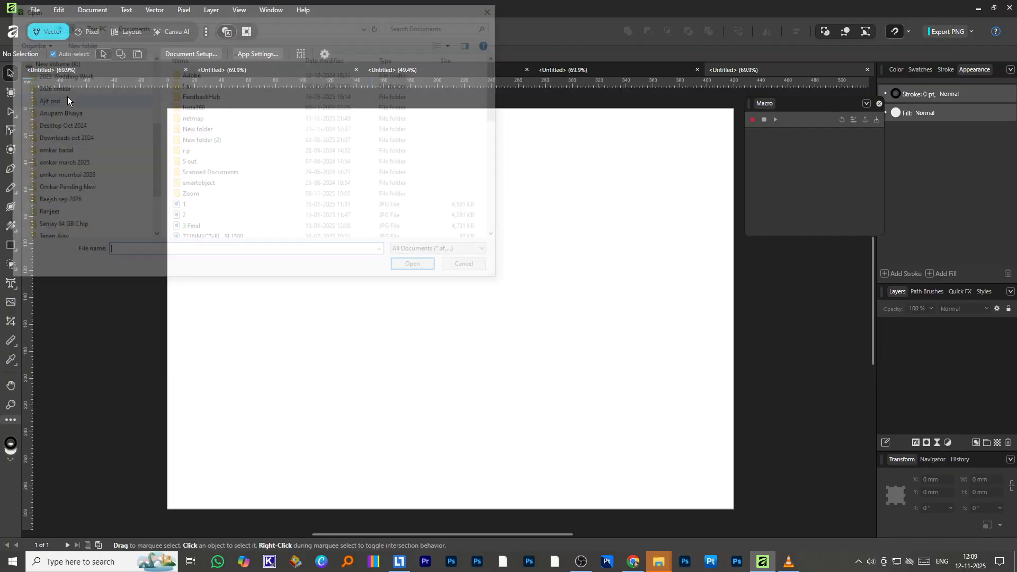
{"action": "double_click", "coordinate": [183, 206]}
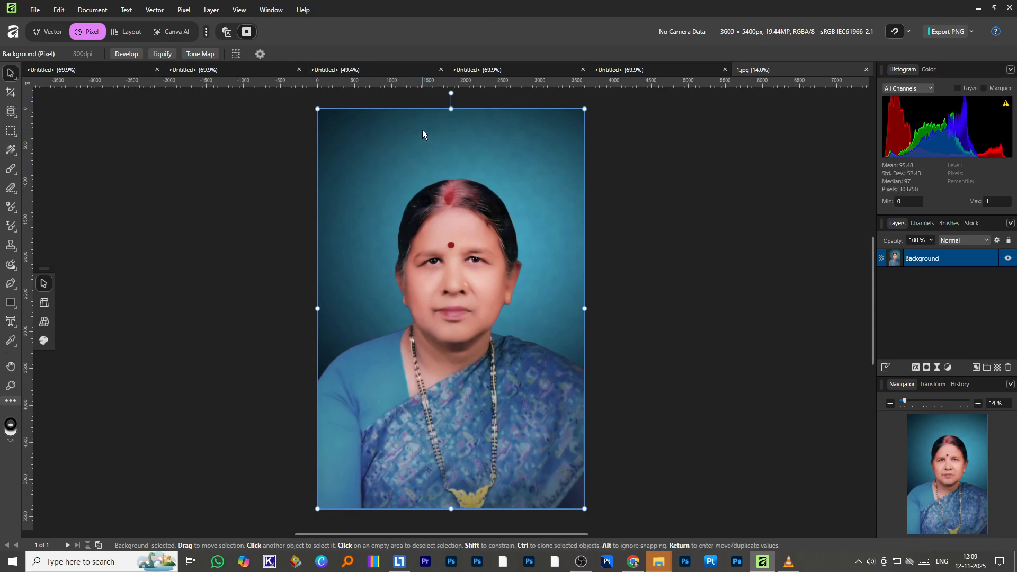
{"action": "key", "text": "ctrl+w"}
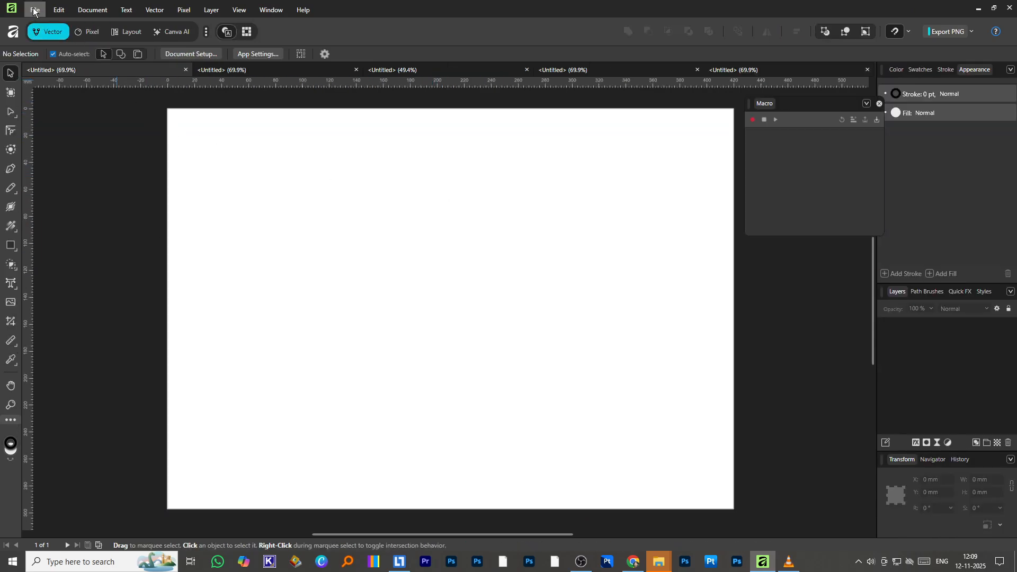
Open the JPG image 711NN1C7xFL._SL1500_ from the Documents folder
{"action": "left_click", "coordinate": [42, 13]}
{"action": "mouse_move", "coordinate": [51, 117]}
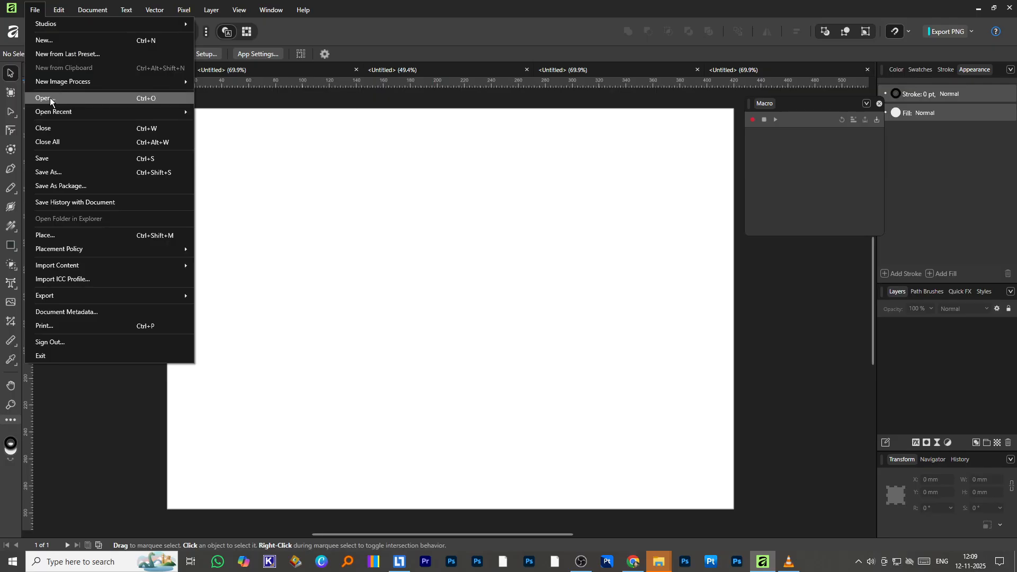
{"action": "left_click", "coordinate": [50, 97]}
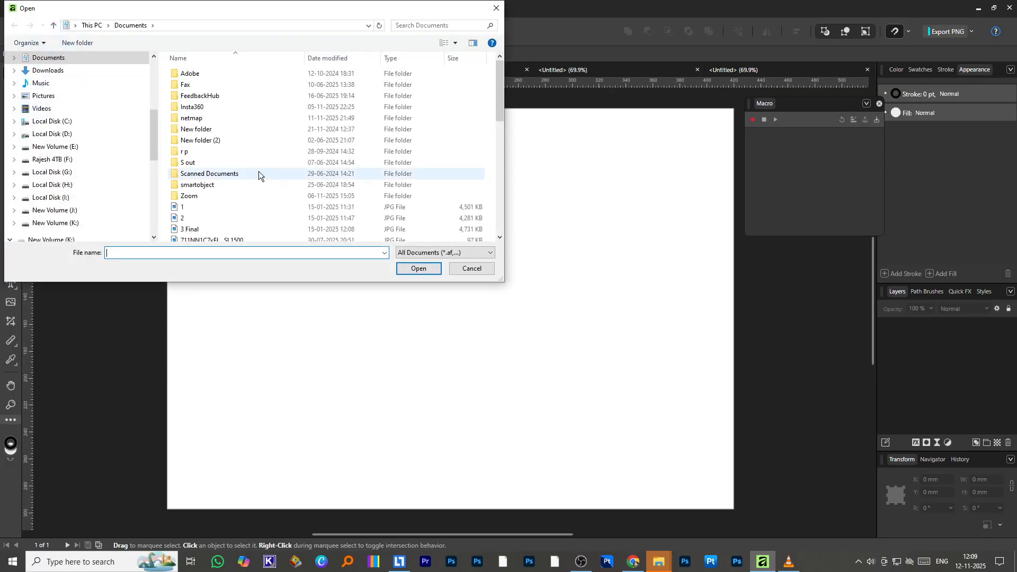
{"action": "scroll", "coordinate": [192, 220], "scroll_direction": "down", "scroll_amount": 2}
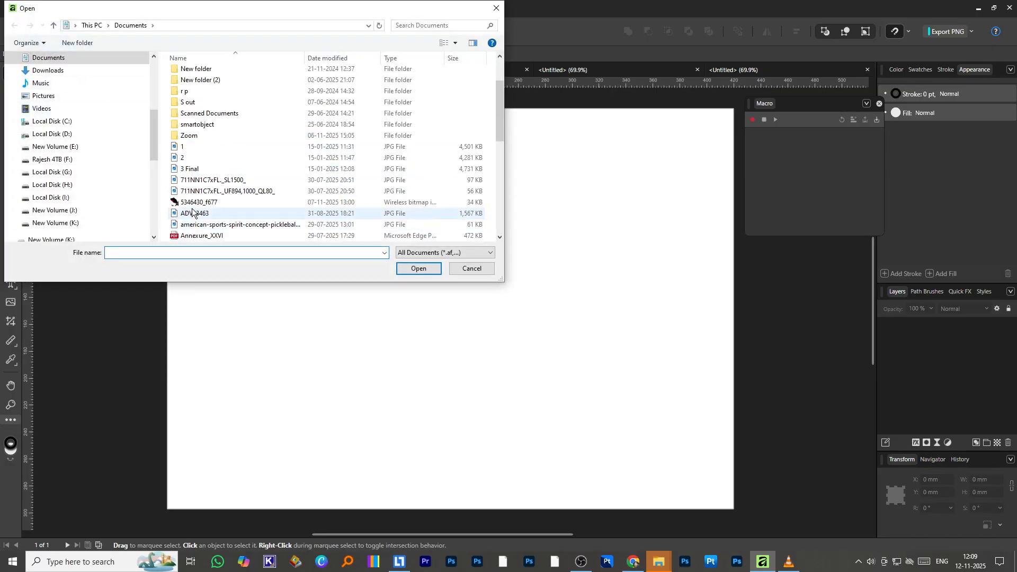
{"action": "left_click", "coordinate": [207, 180]}
{"action": "left_click", "coordinate": [418, 269]}
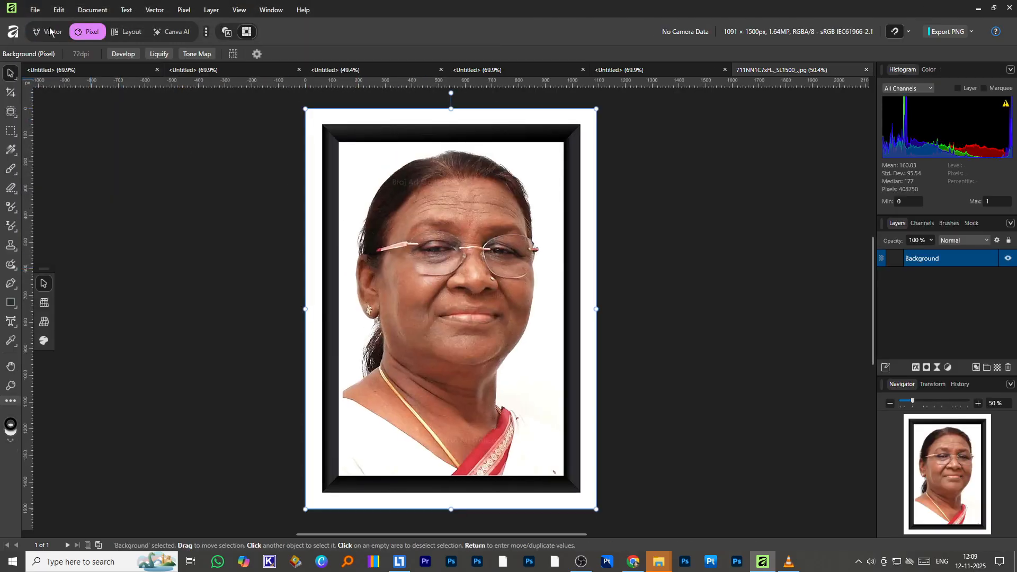
Reopen _DSC4798.jpg from the recently opened files and close it again
{"action": "left_click", "coordinate": [35, 9]}
{"action": "mouse_move", "coordinate": [59, 113]}
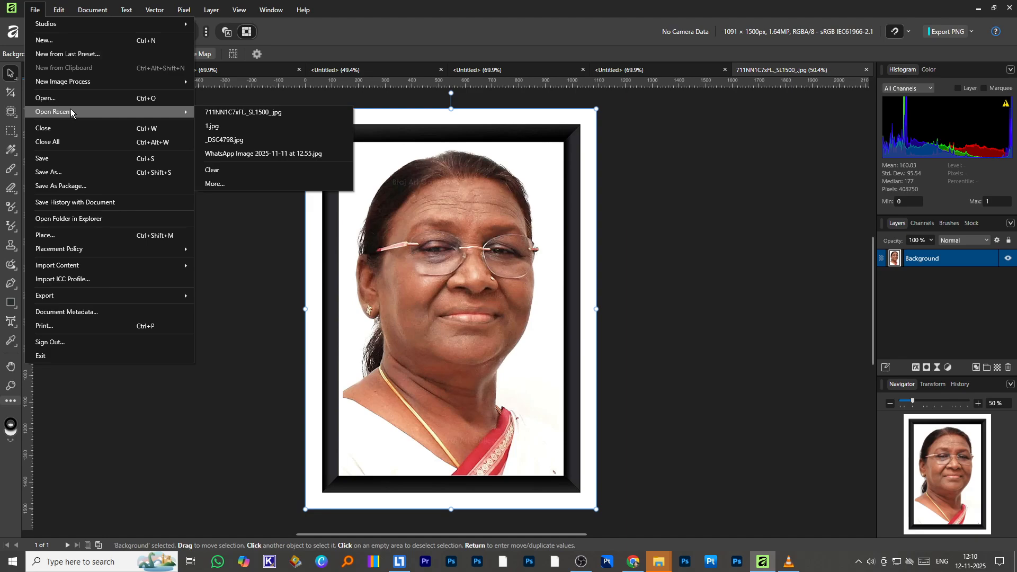
{"action": "left_click", "coordinate": [231, 139]}
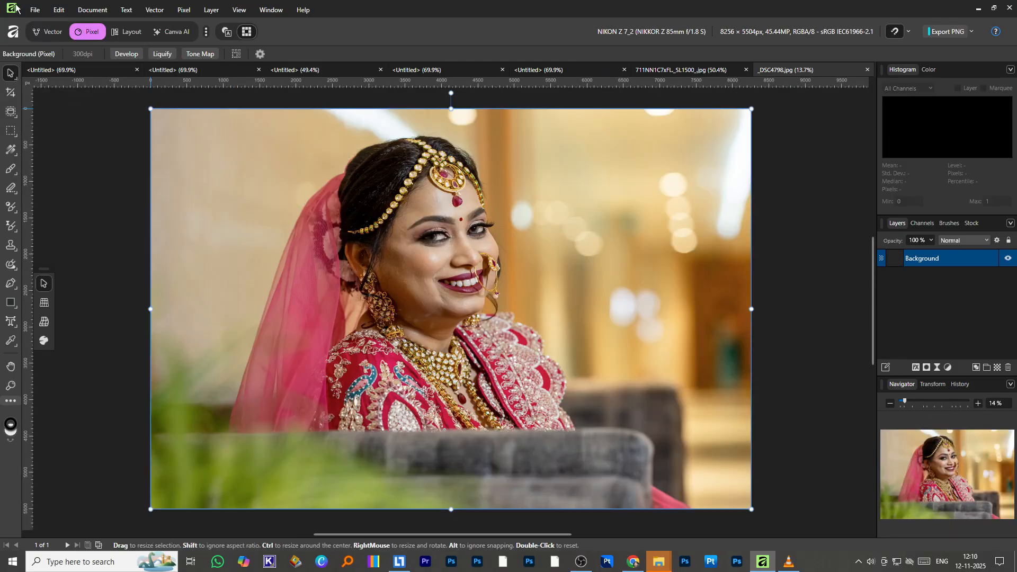
{"action": "left_click", "coordinate": [35, 10]}
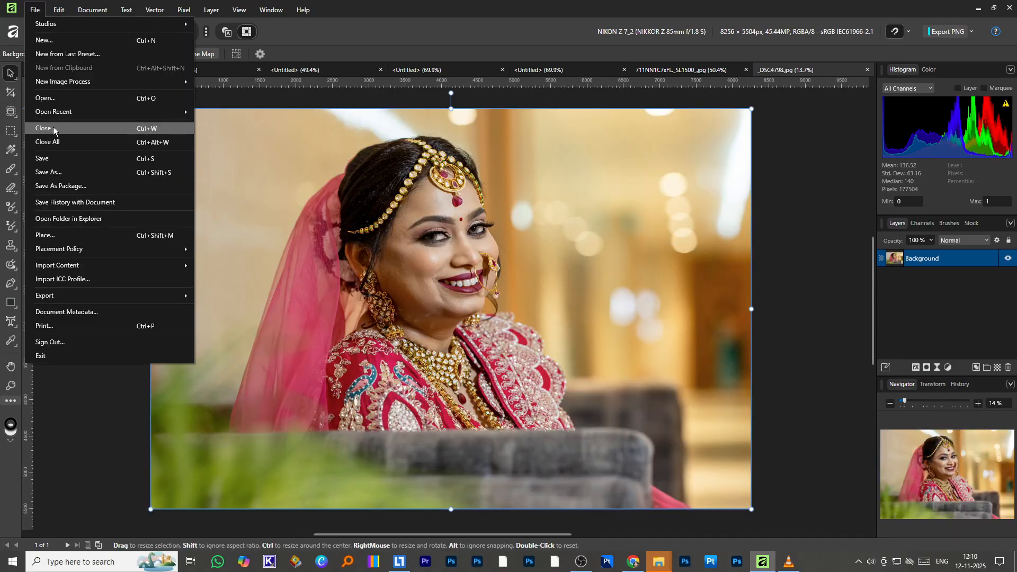
{"action": "left_click", "coordinate": [120, 129]}
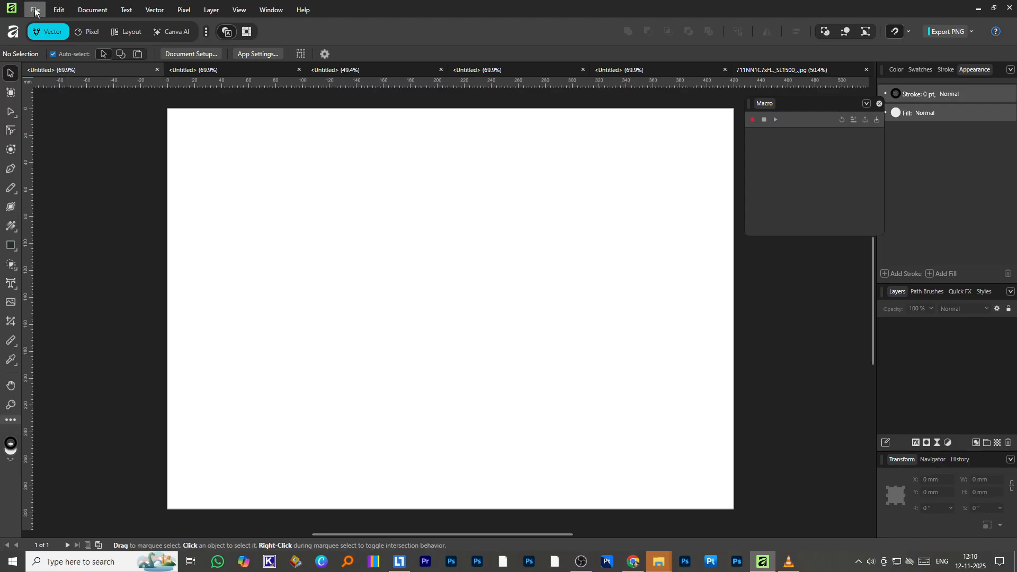
Save the blank document in the Documents folder as an Affinity file named untitled
{"action": "left_click", "coordinate": [35, 11]}
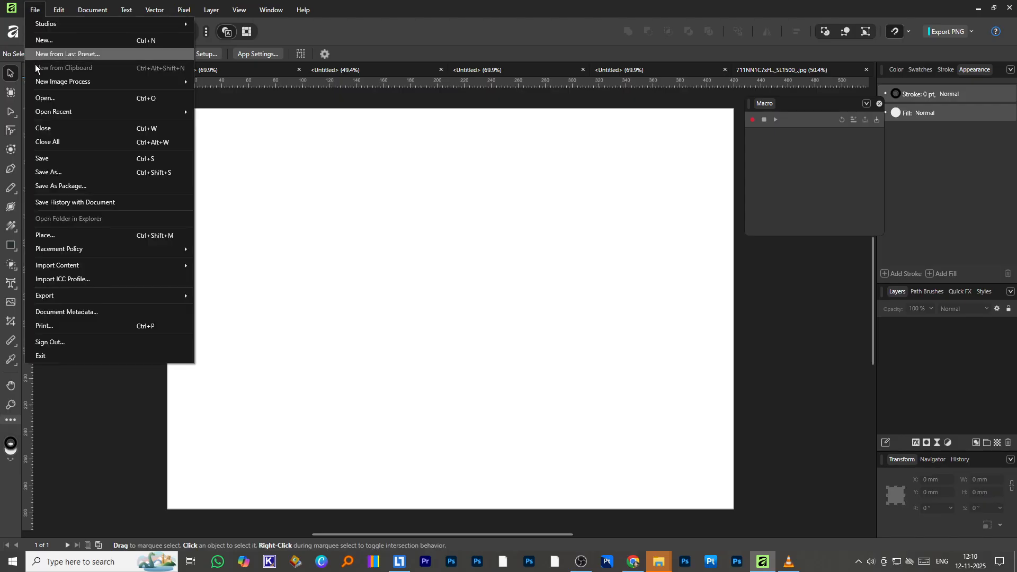
{"action": "left_click", "coordinate": [131, 171]}
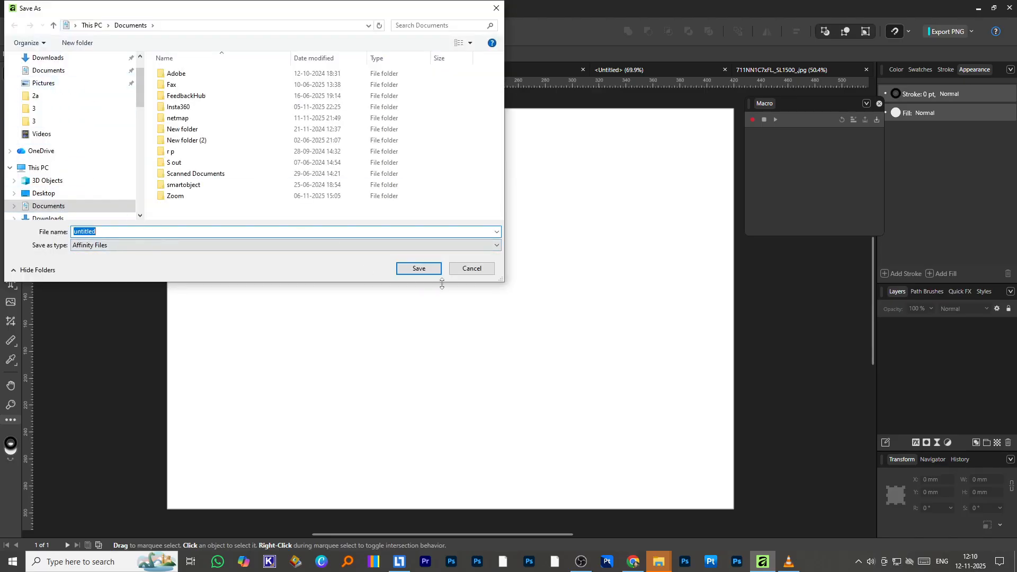
{"action": "left_click", "coordinate": [427, 269]}
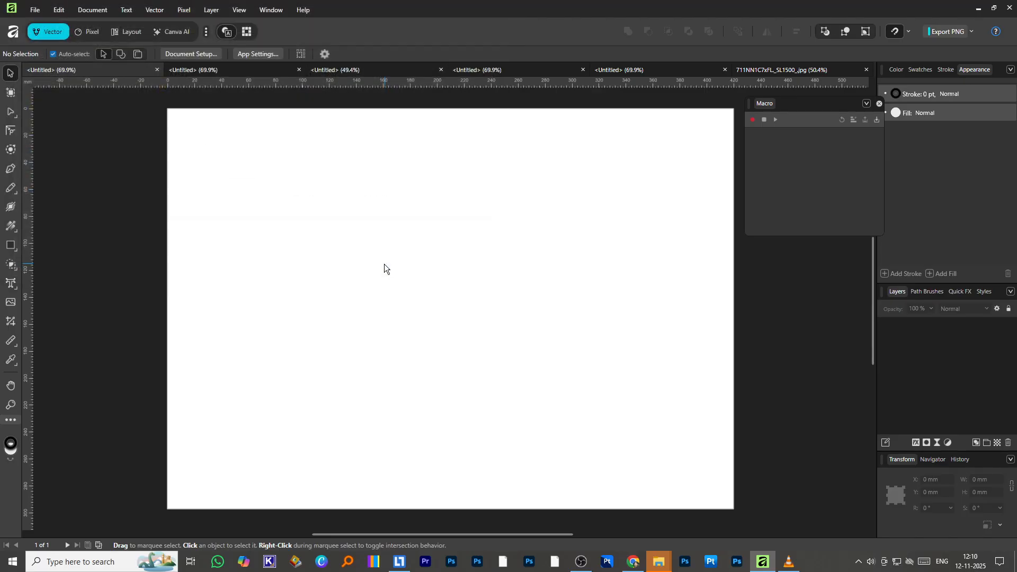
Save the blank document again under the new name untitledfdfdsf in the Documents folder
{"action": "left_click", "coordinate": [34, 9]}
{"action": "left_click", "coordinate": [75, 172]}
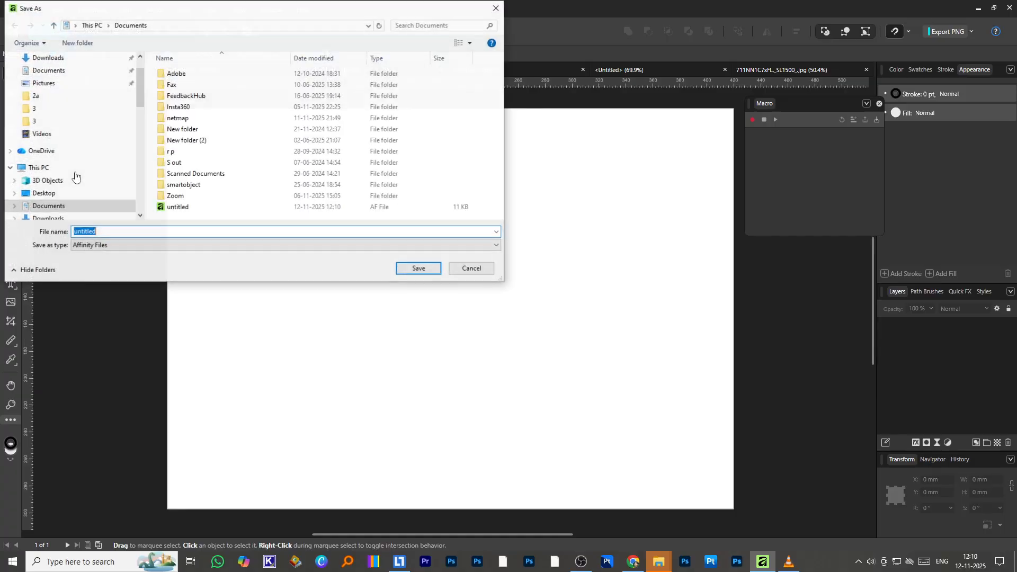
{"action": "left_click", "coordinate": [104, 230]}
{"action": "type", "text": "fdfdsf"}
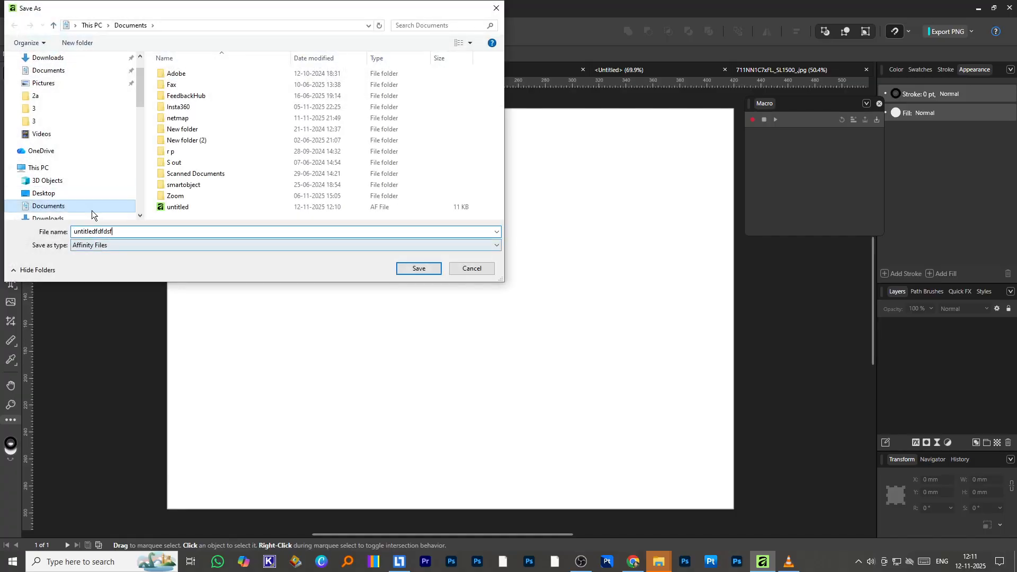
{"action": "left_click", "coordinate": [47, 71]}
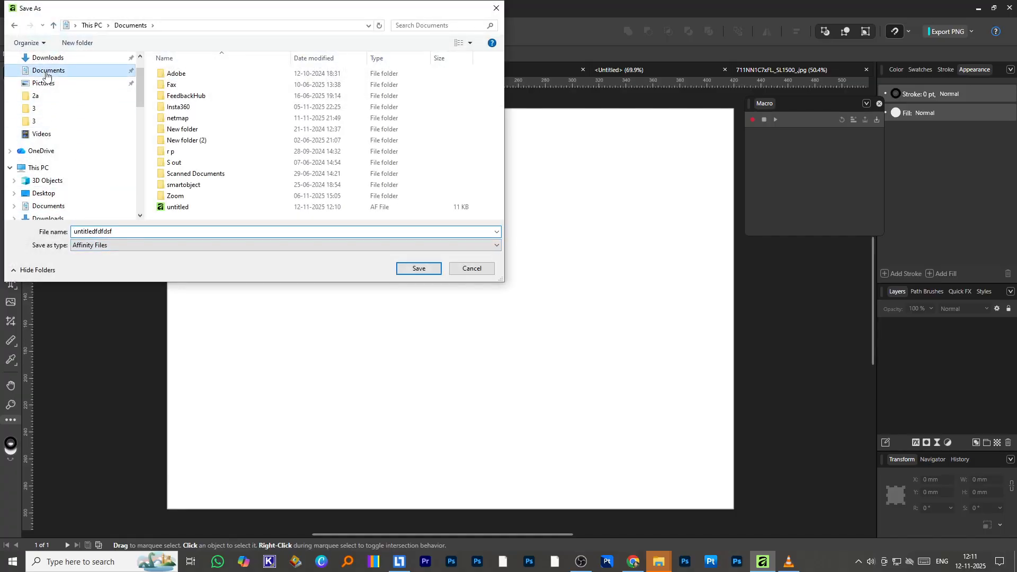
{"action": "left_click", "coordinate": [416, 269]}
Save the blank document as a package, accepting to save a new Affinity file named 1234 in the Downloads folder
{"action": "left_click", "coordinate": [37, 16]}
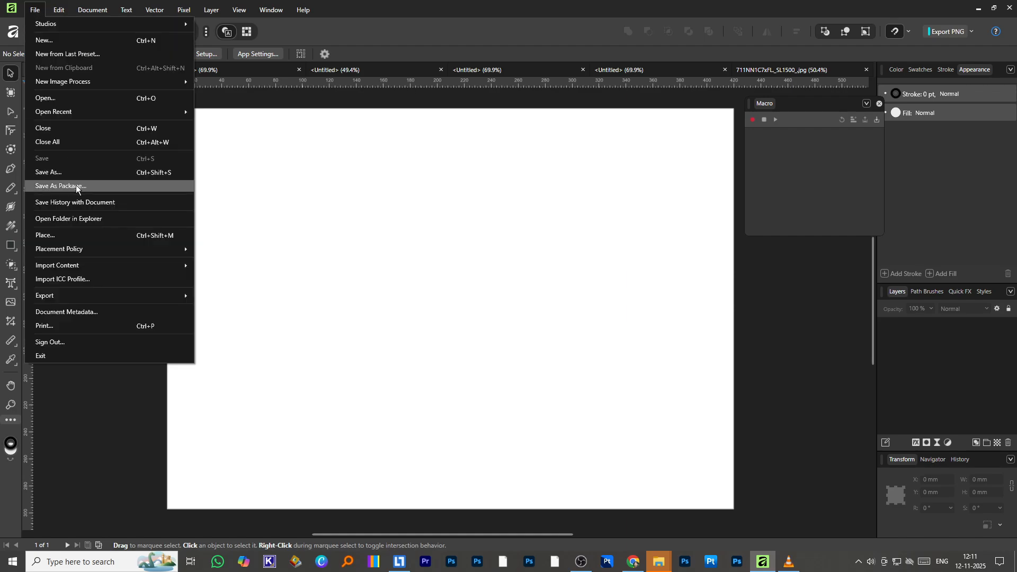
{"action": "left_click", "coordinate": [106, 186]}
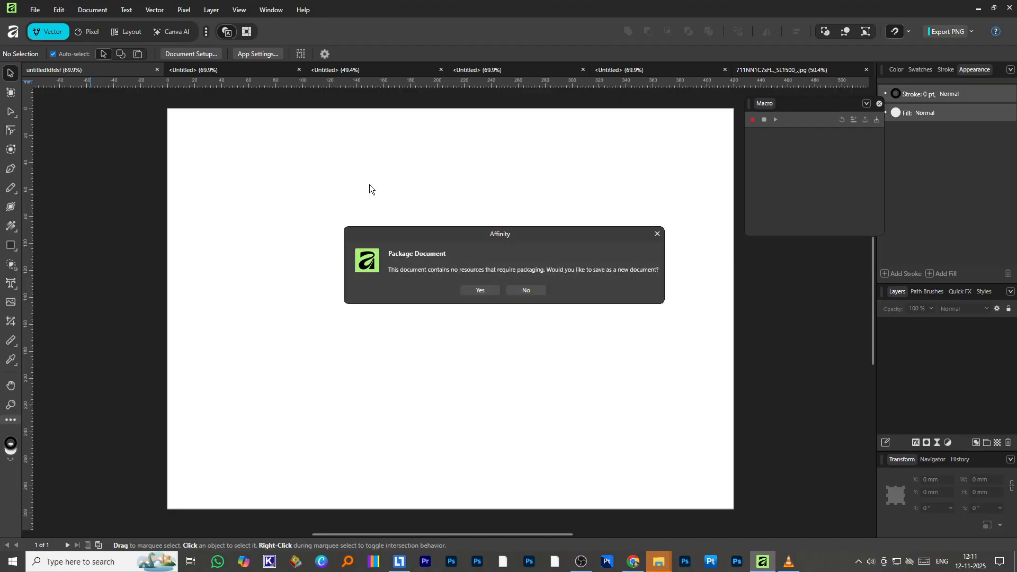
{"action": "left_click", "coordinate": [481, 290]}
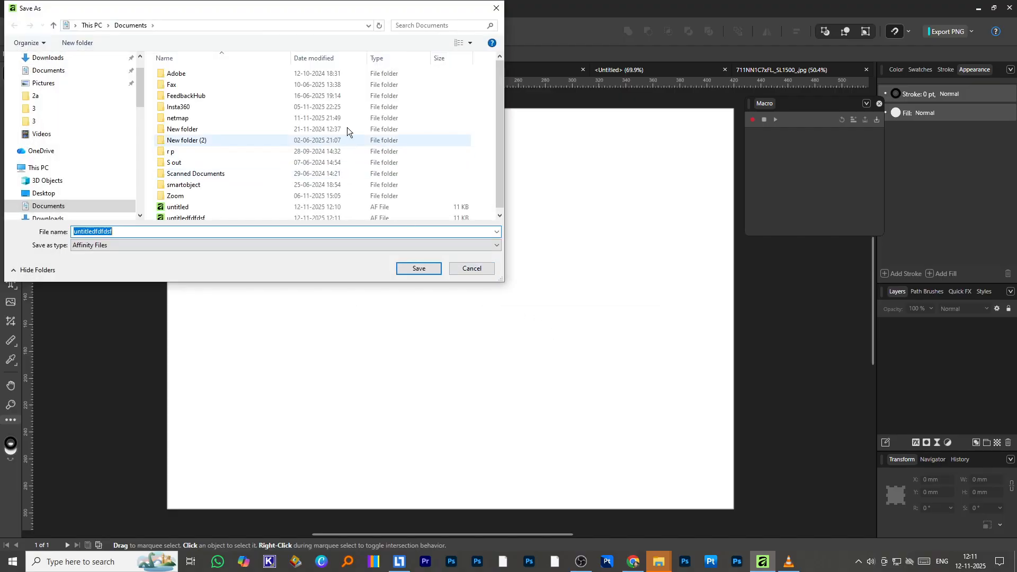
{"action": "left_click", "coordinate": [48, 57]}
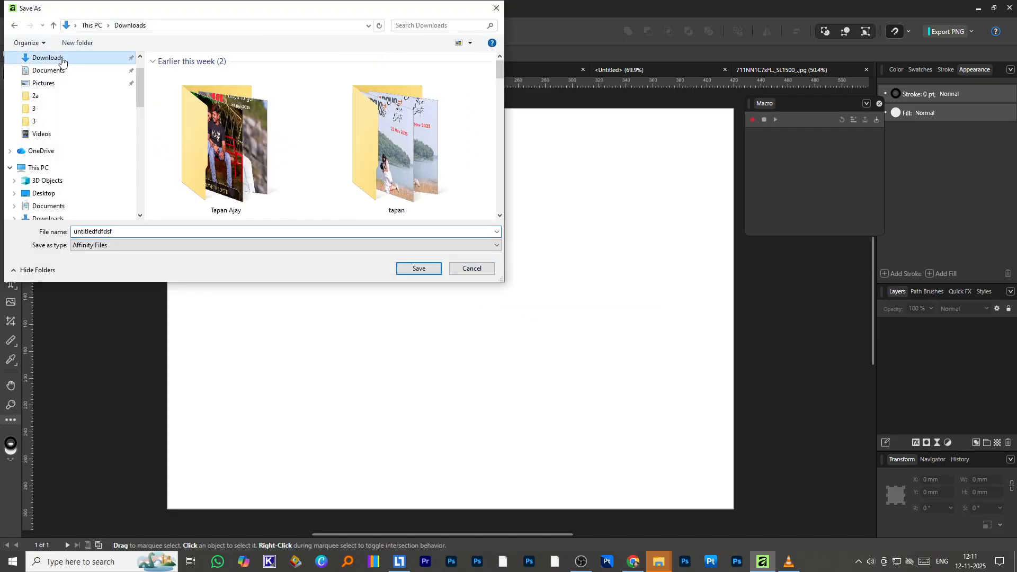
{"action": "double_click", "coordinate": [122, 230]}
{"action": "type", "text": "1234"}
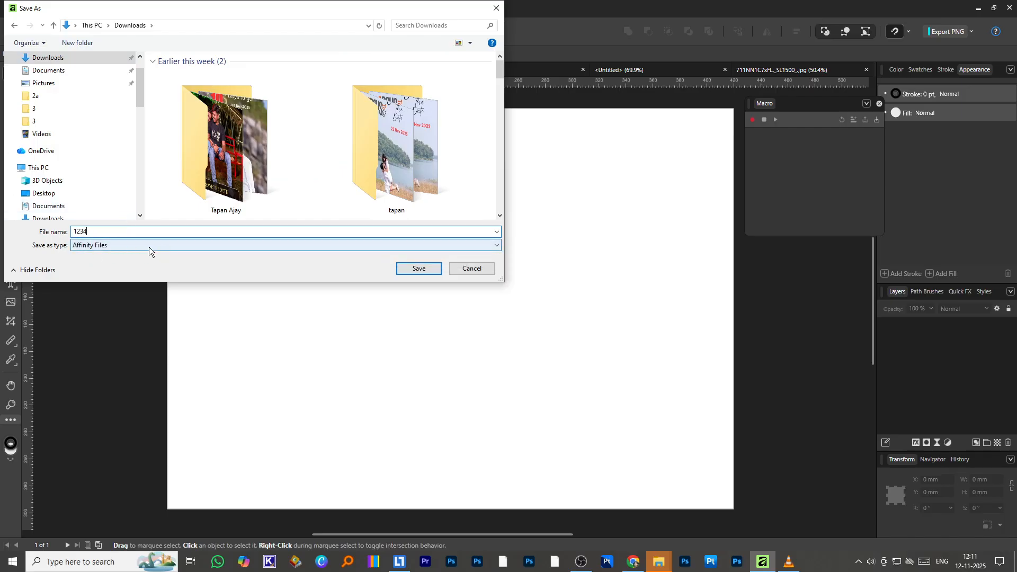
{"action": "left_click", "coordinate": [227, 246]}
{"action": "left_click", "coordinate": [97, 257]}
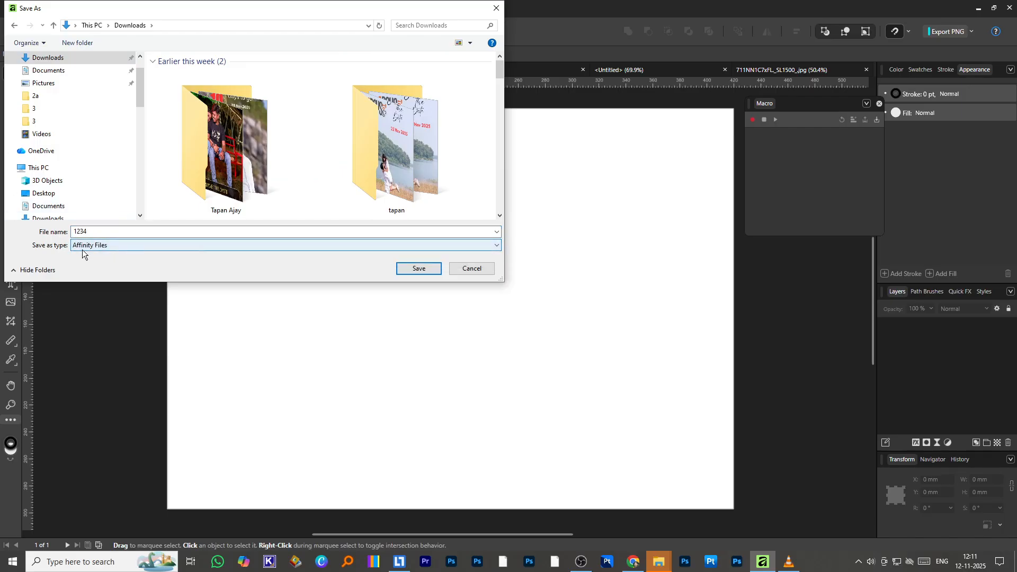
{"action": "left_click", "coordinate": [419, 269]}
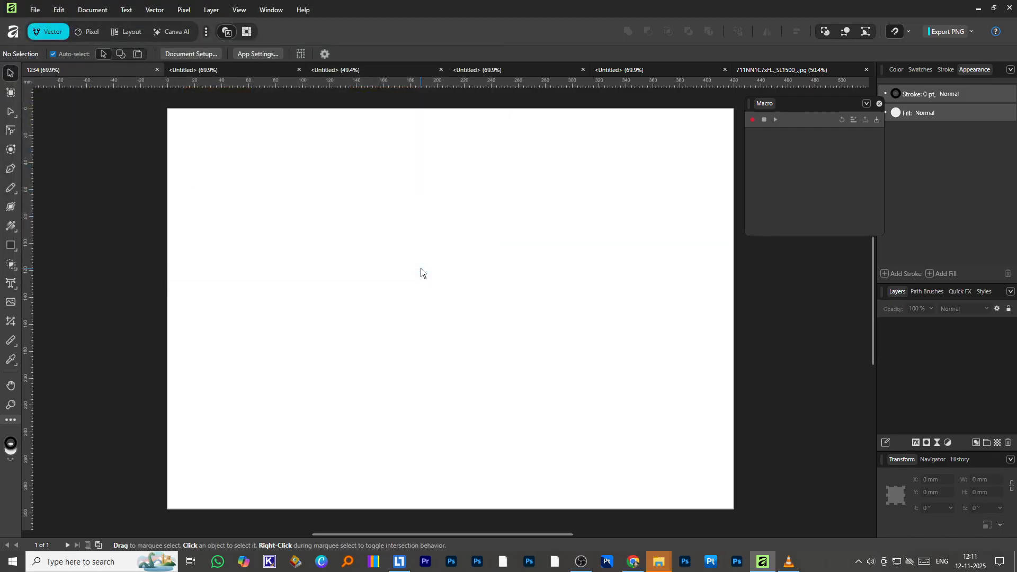
{"action": "left_click", "coordinate": [34, 11]}
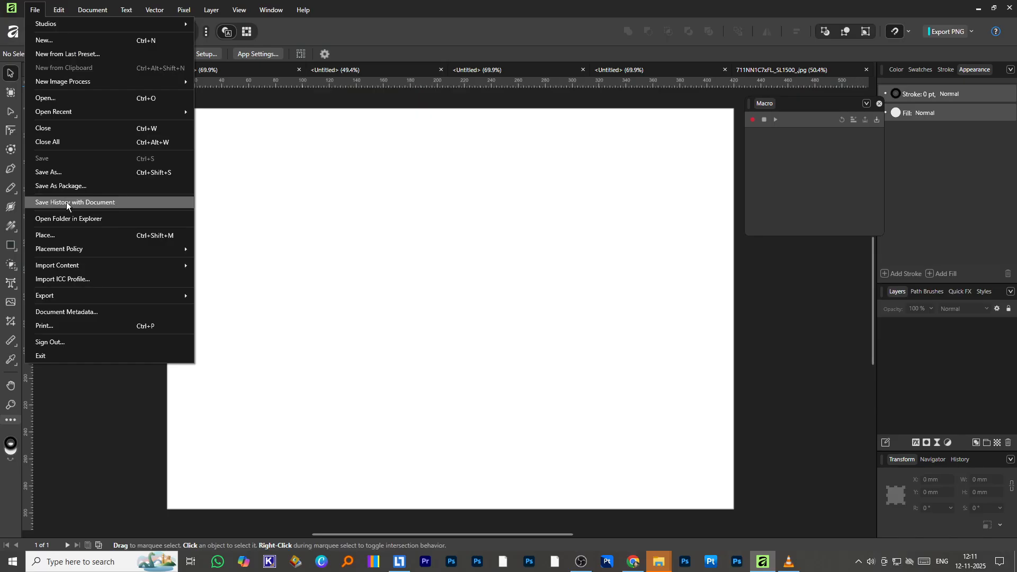
{"action": "left_click", "coordinate": [384, 209]}
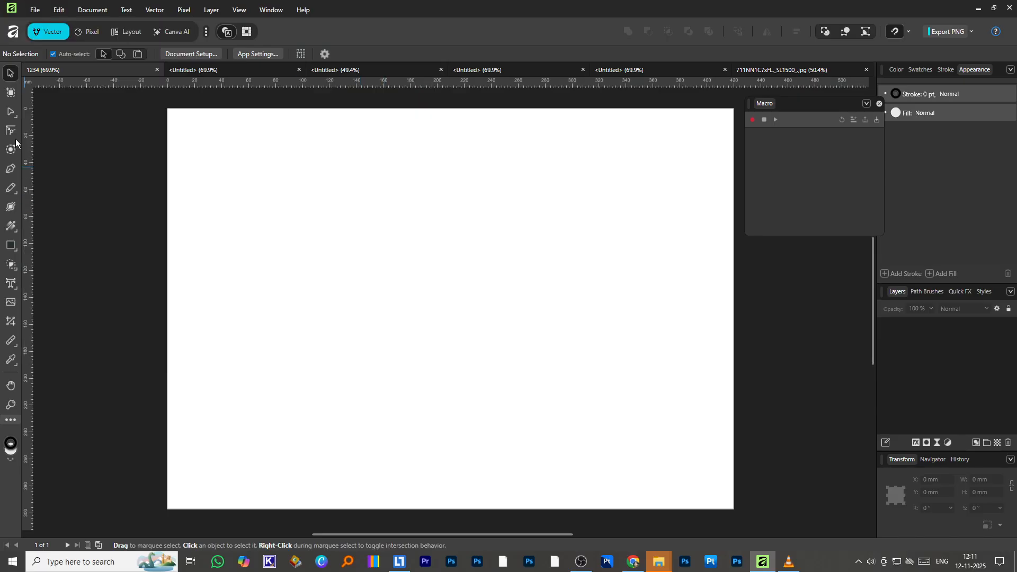
{"action": "left_click", "coordinate": [34, 10]}
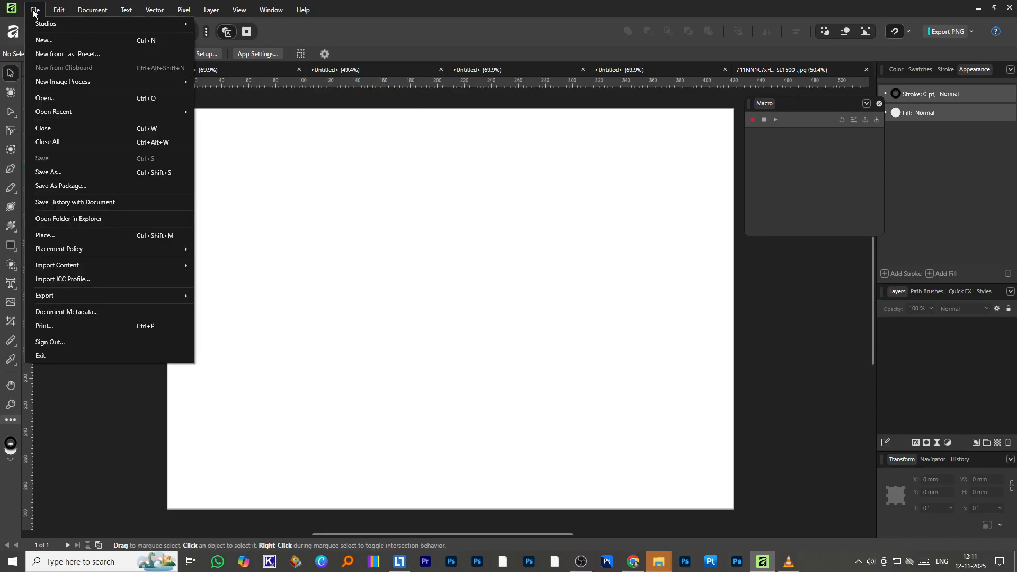
{"action": "left_click", "coordinate": [68, 212]}
Draw eight freehand strokes across the page with the Pencil tool, mixing loops with short horizontal and vertical lines
{"action": "left_click", "coordinate": [10, 187]}
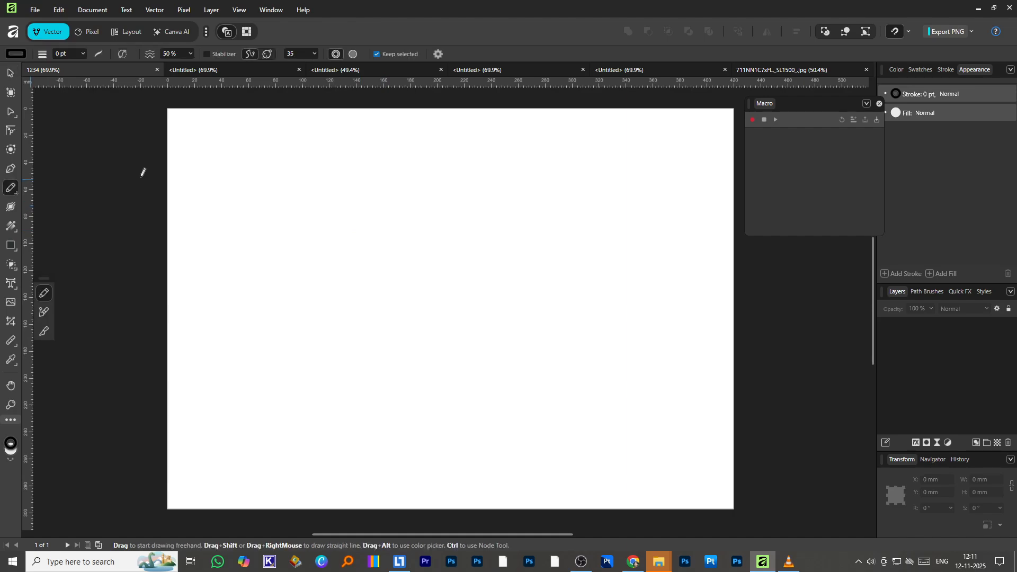
{"action": "mouse_move", "coordinate": [410, 258]}
{"action": "left_mouse_down"}
{"action": "mouse_move", "coordinate": [317, 230]}
{"action": "mouse_move", "coordinate": [426, 292]}
{"action": "mouse_move", "coordinate": [375, 252]}
{"action": "left_mouse_up"}
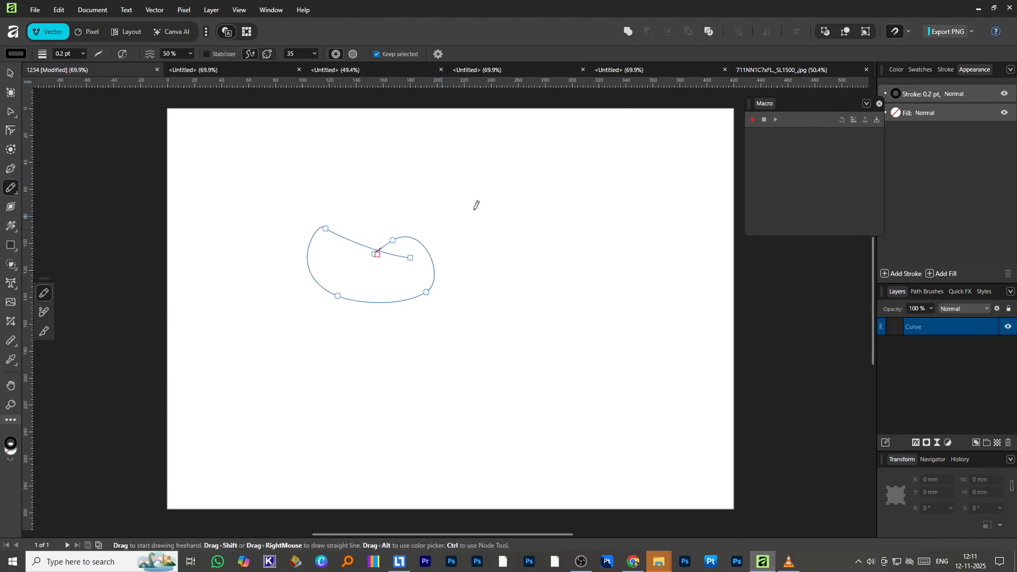
{"action": "left_click_drag", "start_coordinate": [501, 209], "coordinate": [577, 209]}
{"action": "left_click_drag", "start_coordinate": [498, 258], "coordinate": [582, 260]}
{"action": "left_click_drag", "start_coordinate": [498, 305], "coordinate": [544, 318]}
{"action": "left_click_drag", "start_coordinate": [456, 186], "coordinate": [457, 300]}
{"action": "left_click_drag", "start_coordinate": [654, 237], "coordinate": [654, 301]}
{"action": "mouse_move", "coordinate": [341, 400]}
{"action": "left_mouse_down"}
{"action": "mouse_move", "coordinate": [413, 332]}
{"action": "mouse_move", "coordinate": [410, 380]}
{"action": "left_mouse_up"}
{"action": "left_click_drag", "start_coordinate": [248, 325], "coordinate": [274, 305]}
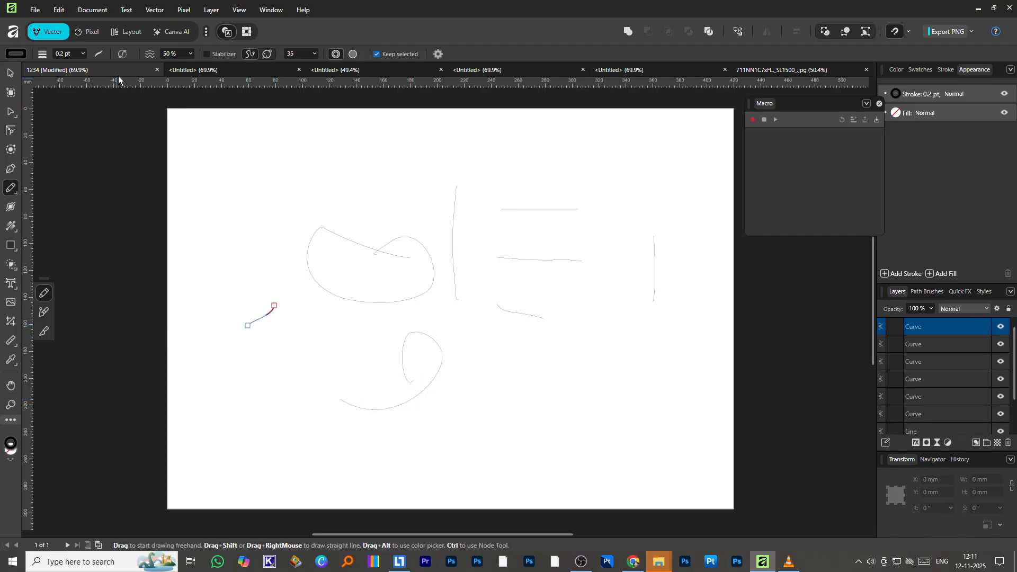
Enable saving history with the document, accept the warning about it, and turn the option off again
{"action": "left_click", "coordinate": [35, 10]}
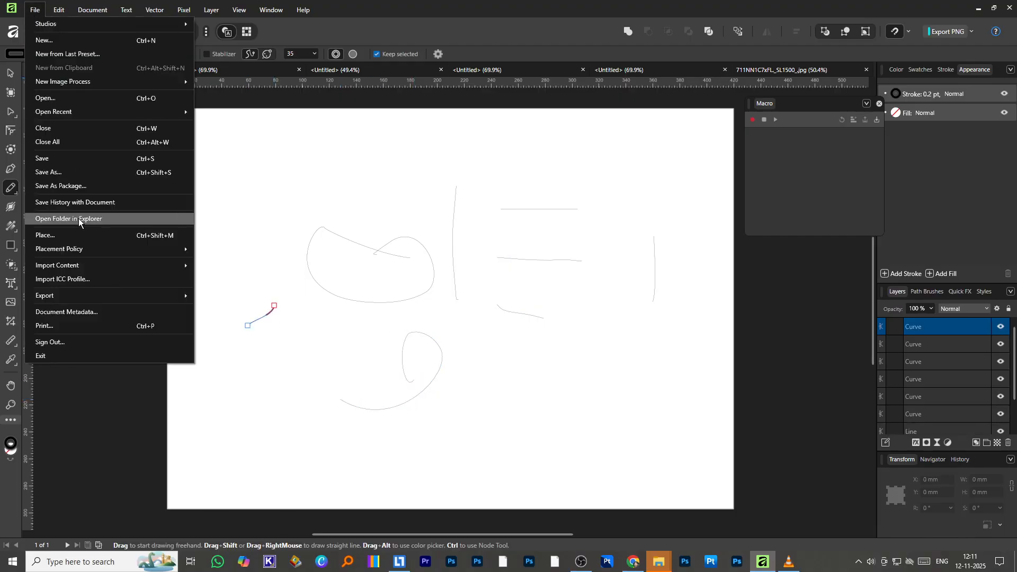
{"action": "left_click", "coordinate": [84, 203]}
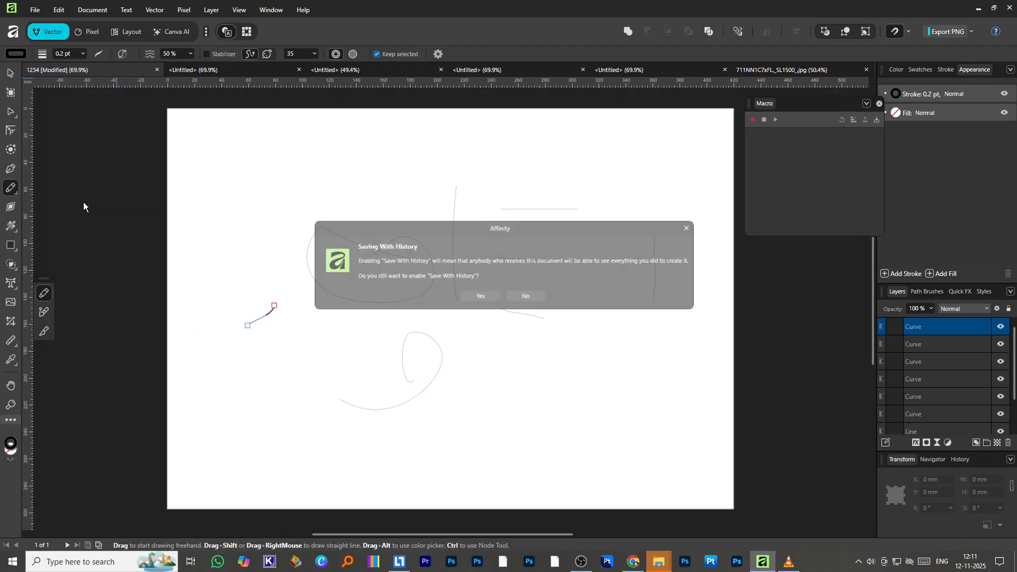
{"action": "left_click", "coordinate": [487, 296]}
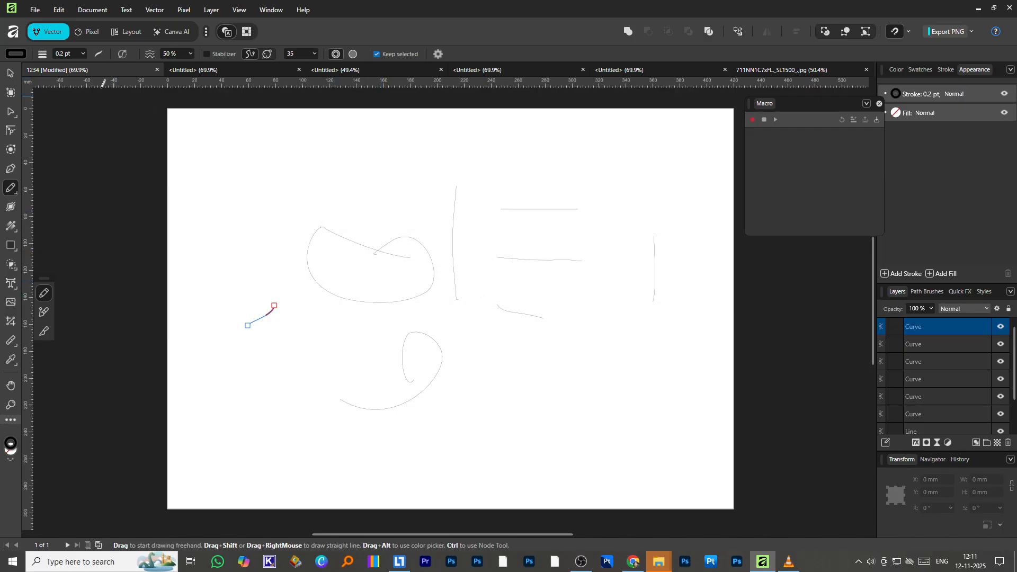
{"action": "left_click", "coordinate": [36, 11]}
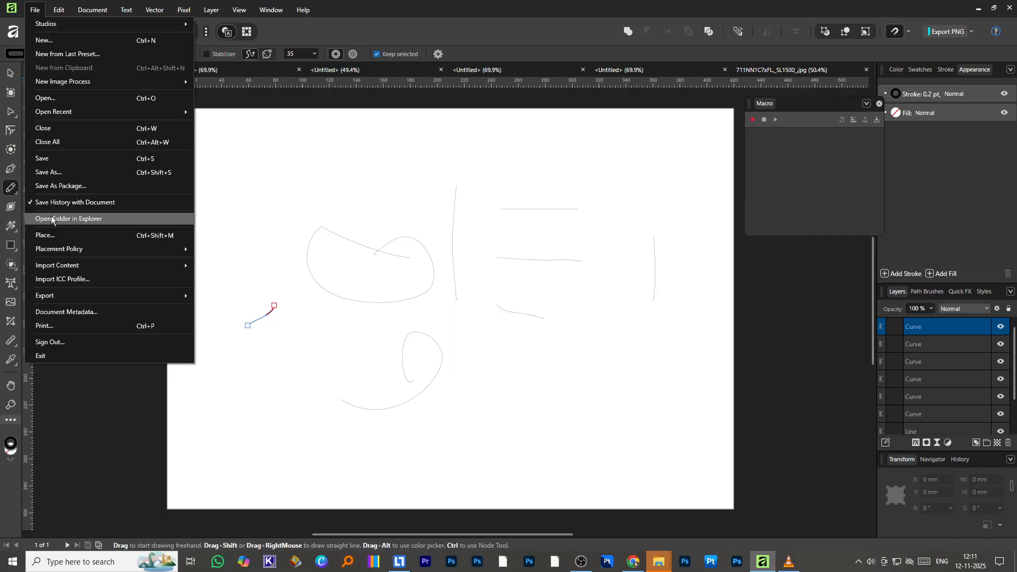
{"action": "left_click", "coordinate": [77, 202]}
Open the document's folder in File Explorer and view the image Generated Image November 11, 2025 - 12_00PM
{"action": "left_click", "coordinate": [37, 10]}
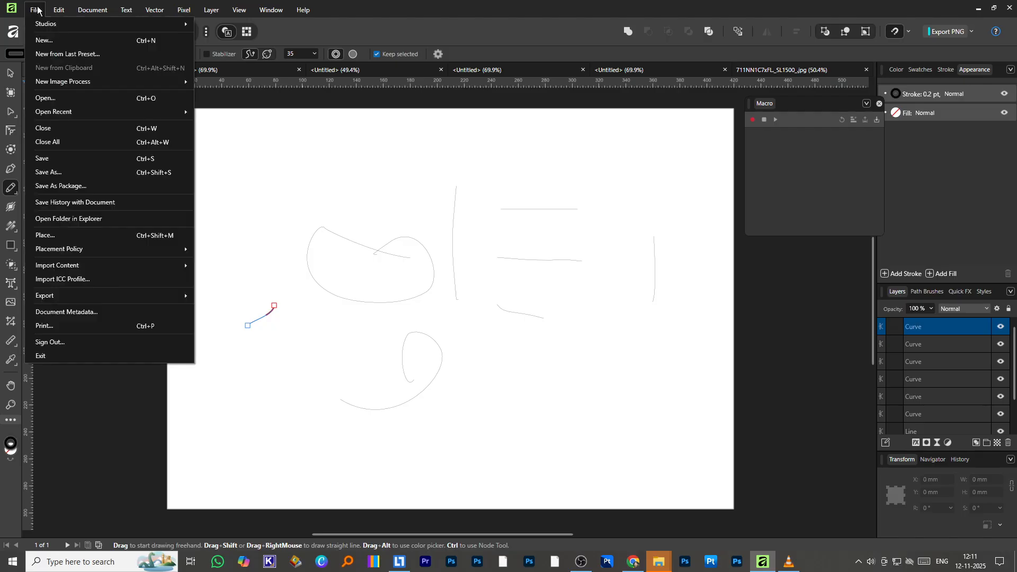
{"action": "left_click", "coordinate": [69, 220]}
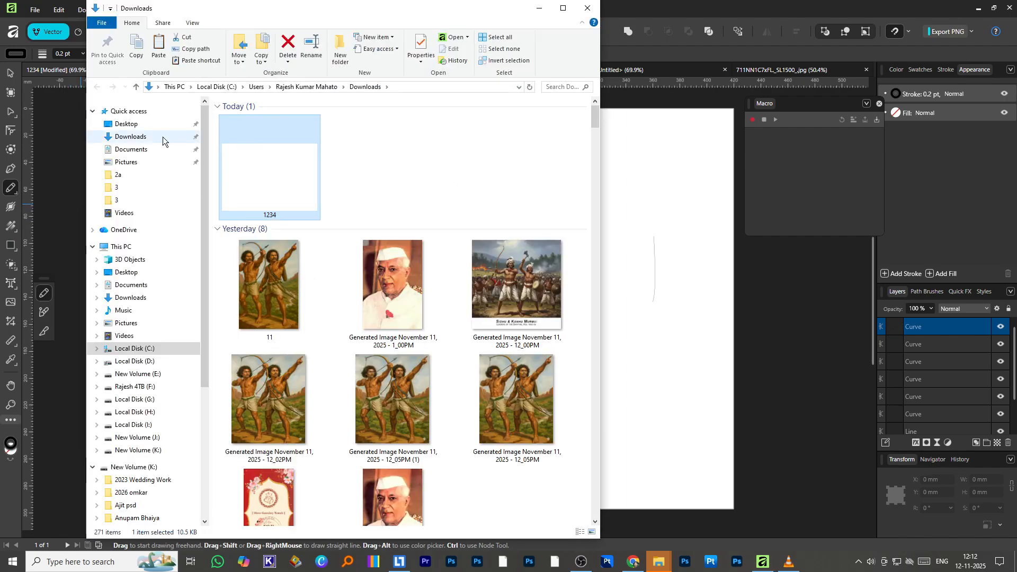
{"action": "left_click", "coordinate": [132, 138]}
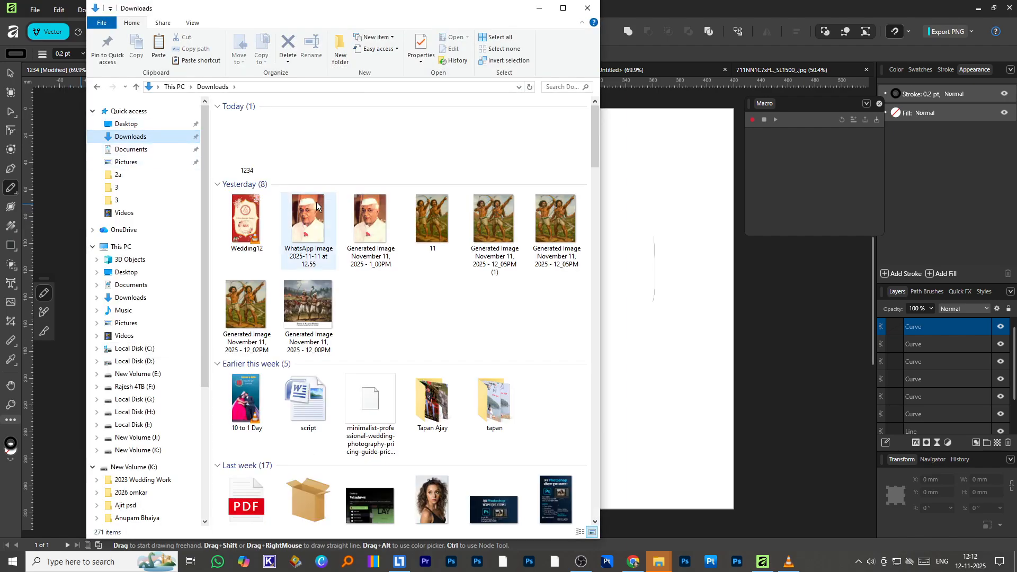
{"action": "left_click", "coordinate": [306, 219]}
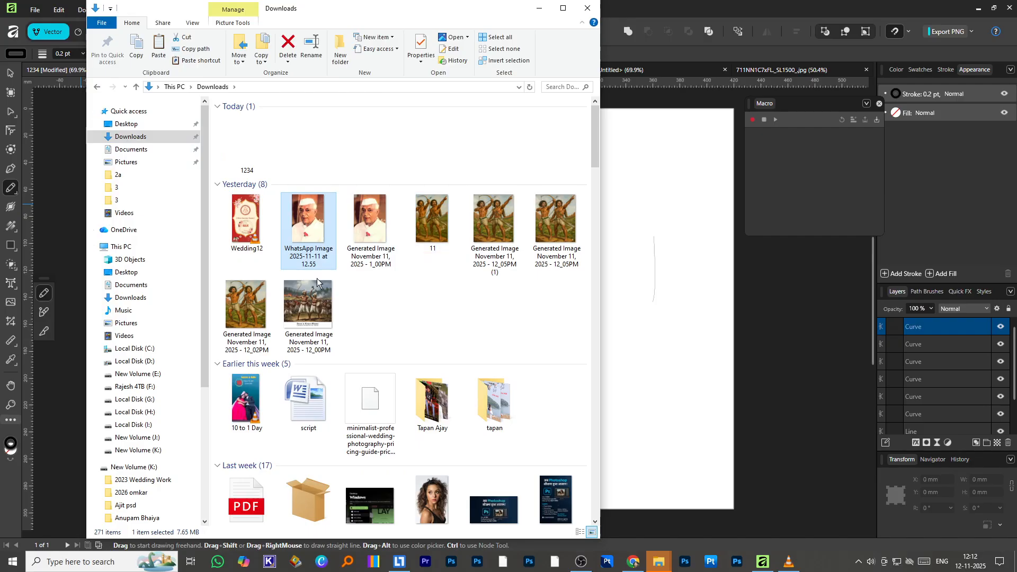
{"action": "left_click", "coordinate": [323, 294]}
{"action": "double_click", "coordinate": [318, 326]}
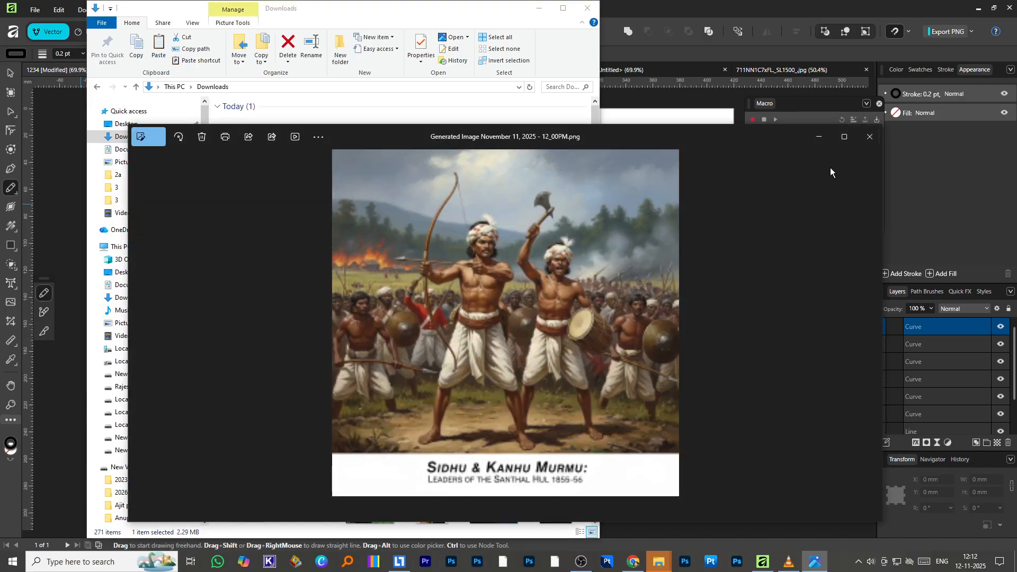
Return to Affinity, close the Macro panel, and place Generated Image November 11, 2025 - 12_02PM from Downloads in the upper left of the page
{"action": "left_click", "coordinate": [880, 104]}
{"action": "left_click", "coordinate": [35, 10]}
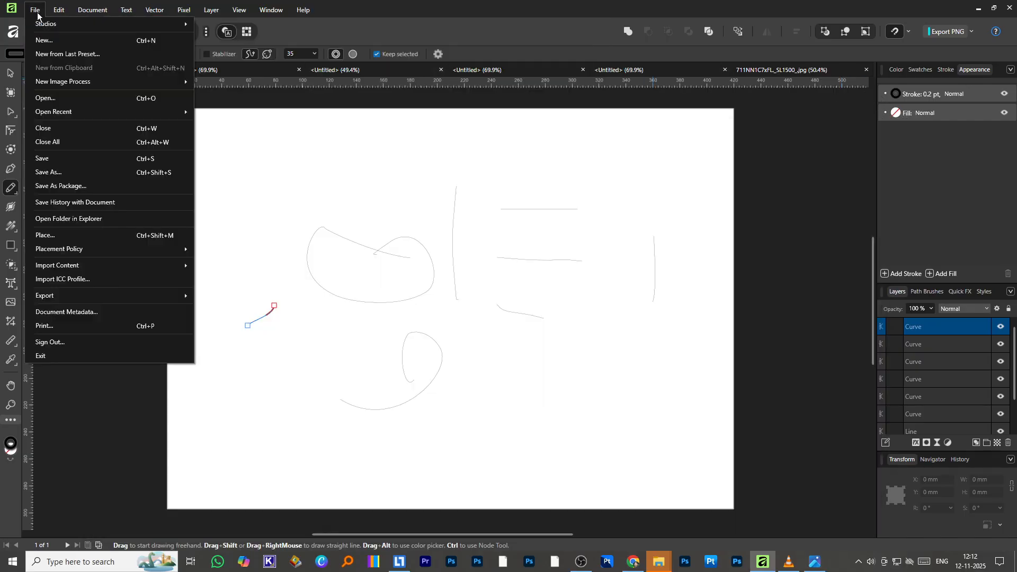
{"action": "mouse_move", "coordinate": [67, 268]}
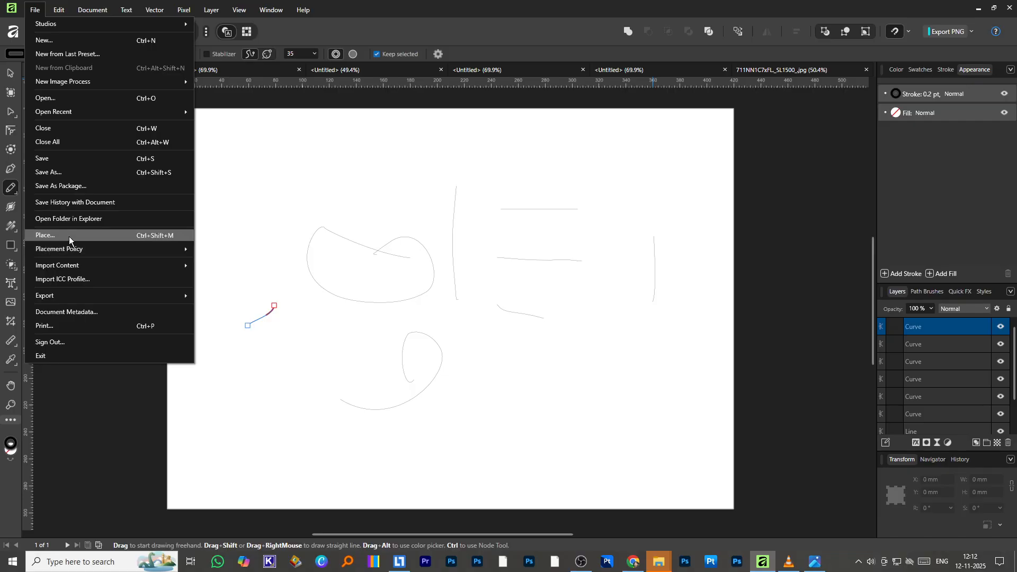
{"action": "left_click", "coordinate": [119, 237]}
{"action": "scroll", "coordinate": [325, 199], "scroll_direction": "down", "scroll_amount": 5}
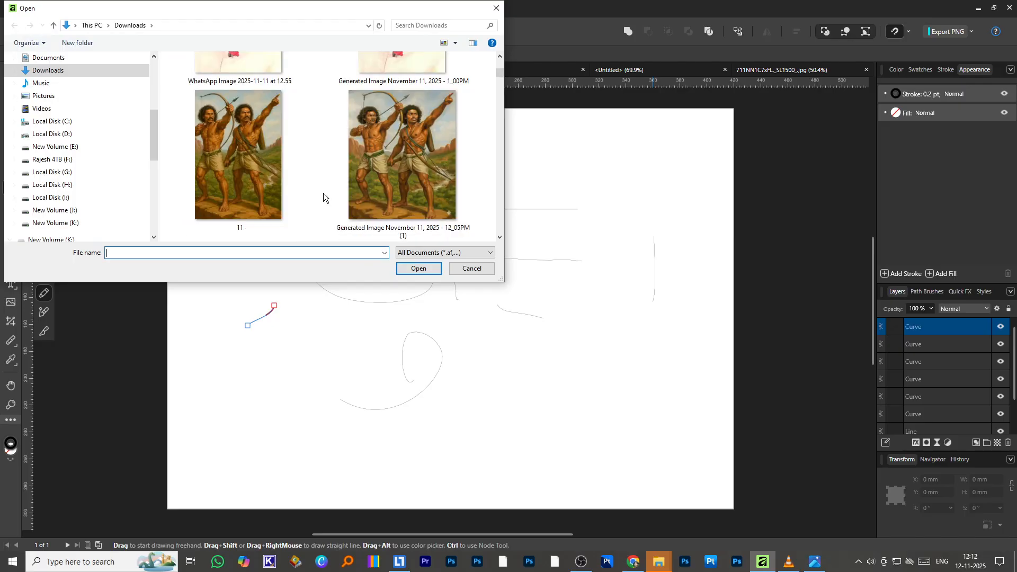
{"action": "left_click", "coordinate": [398, 163]}
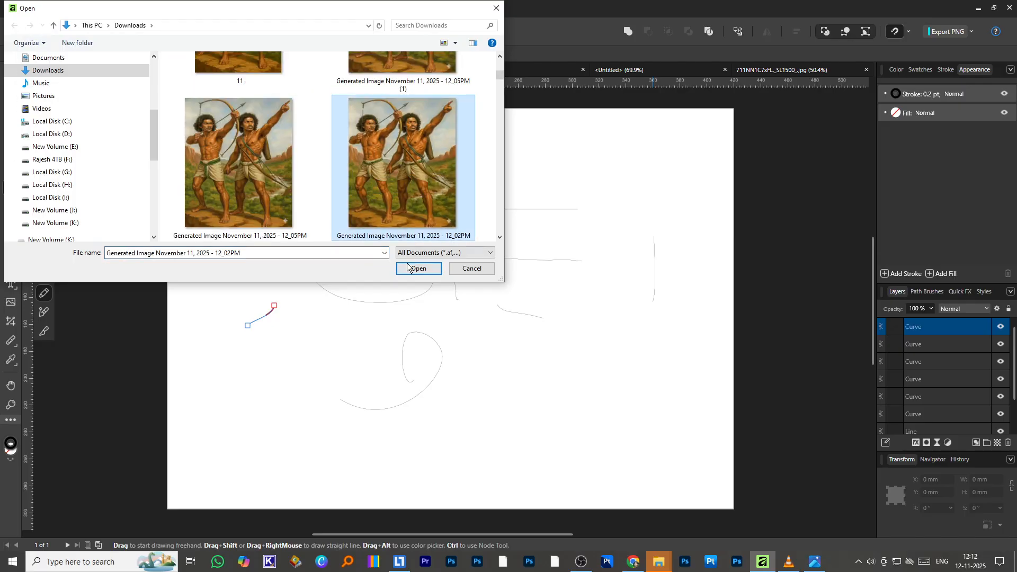
{"action": "left_click", "coordinate": [418, 268]}
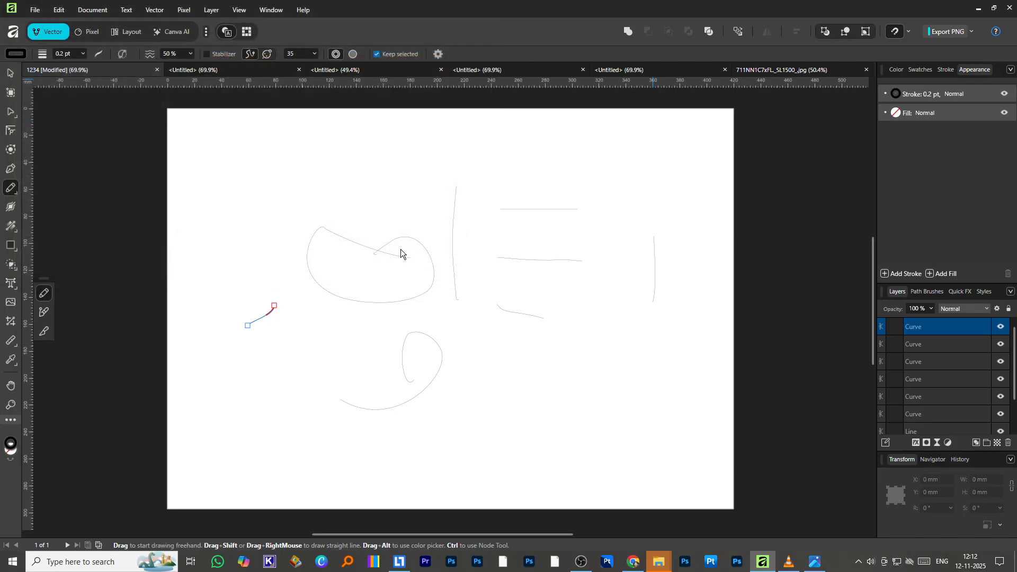
{"action": "left_click", "coordinate": [335, 235]}
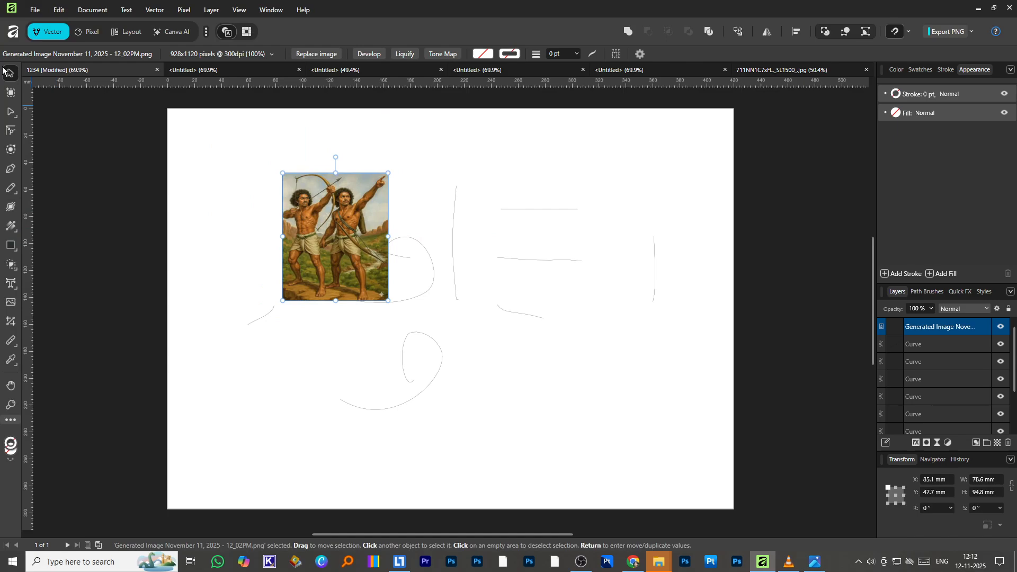
Review the Placement Policy options and enlarge the placed image to about 153 × 185 mm near the page's centre
{"action": "left_click", "coordinate": [35, 10]}
{"action": "mouse_move", "coordinate": [63, 250]}
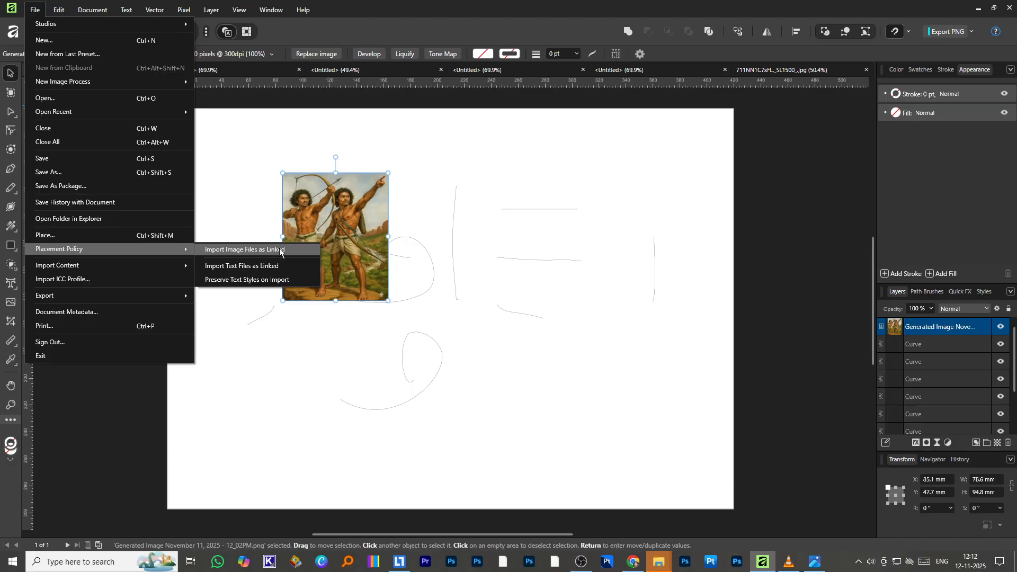
{"action": "left_click", "coordinate": [382, 243]}
{"action": "left_click_drag", "start_coordinate": [388, 299], "coordinate": [445, 310]}
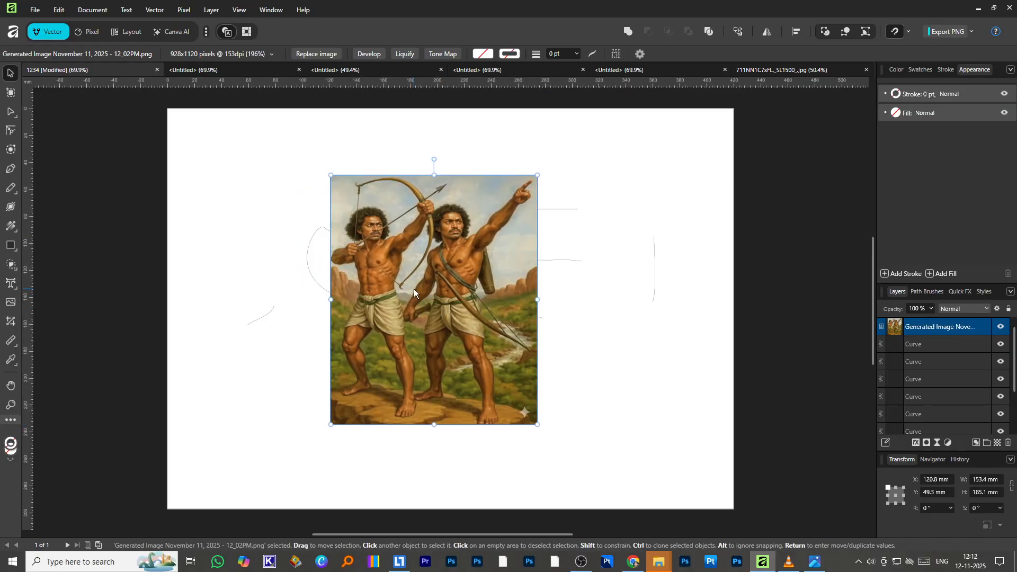
Browse the Downloads folders for importable content using Import Content from Files, and cancel without importing anything
{"action": "left_click", "coordinate": [34, 11]}
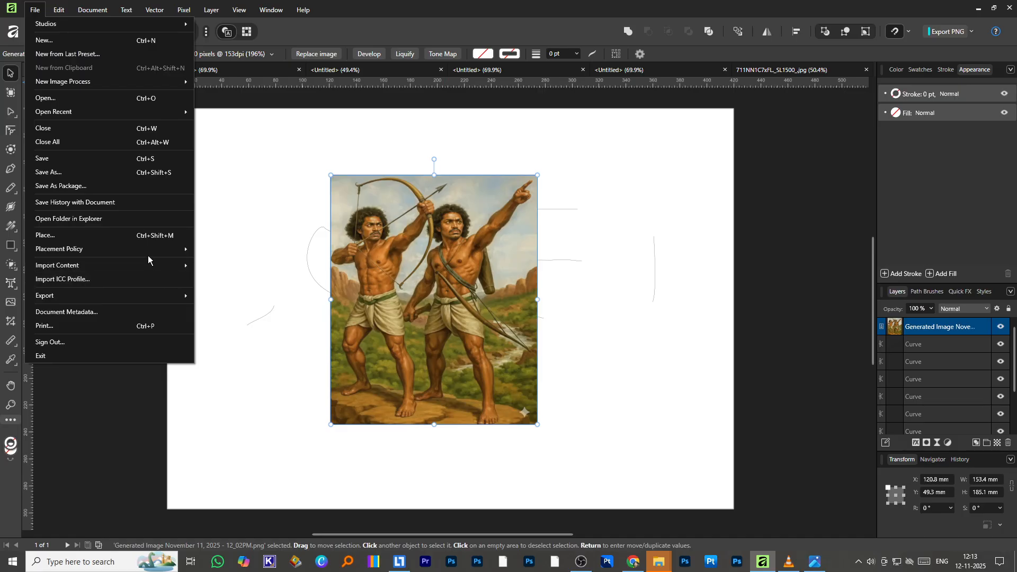
{"action": "mouse_move", "coordinate": [142, 267]}
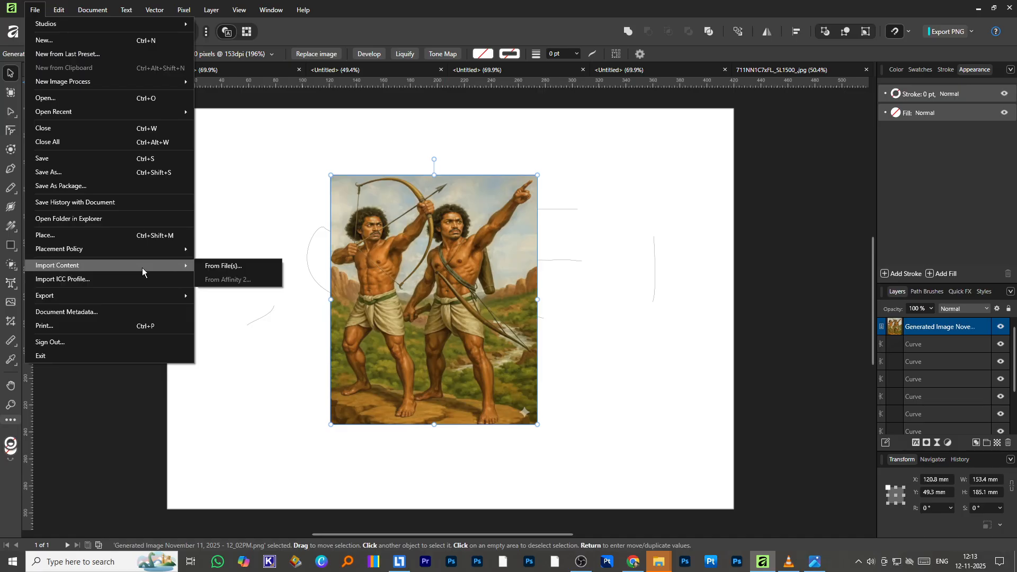
{"action": "left_click", "coordinate": [241, 266]}
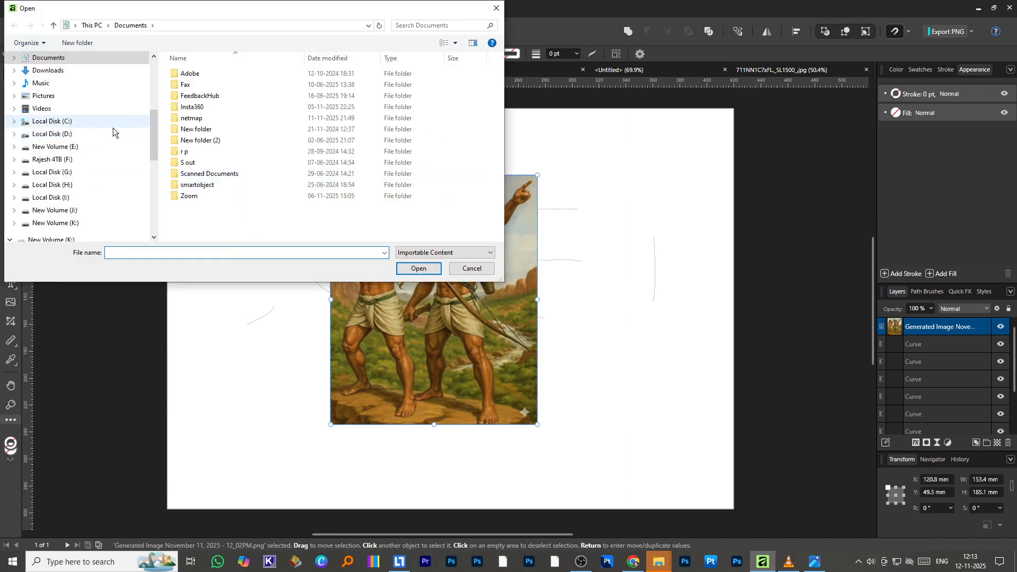
{"action": "left_click", "coordinate": [57, 71]}
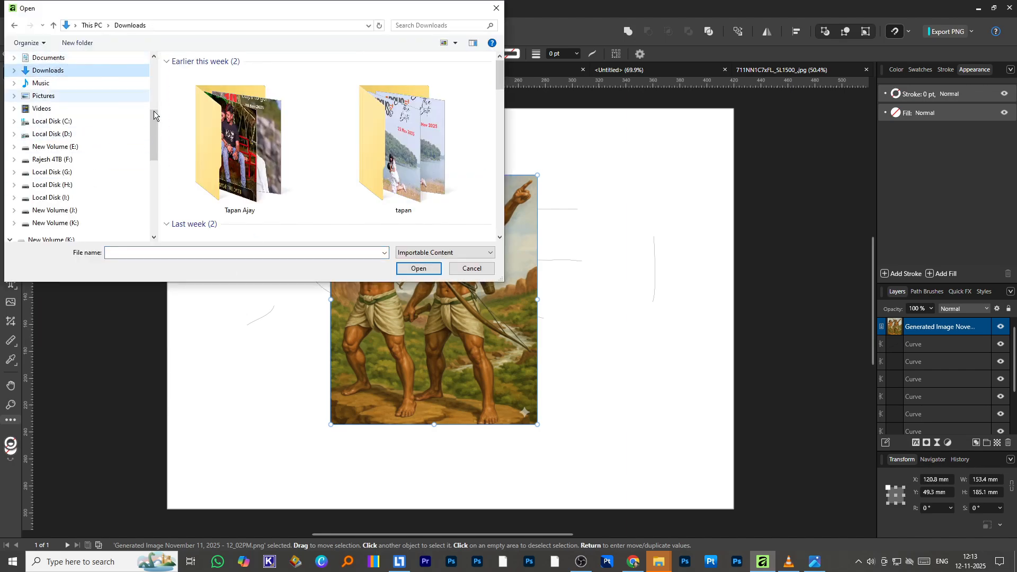
{"action": "double_click", "coordinate": [386, 159]}
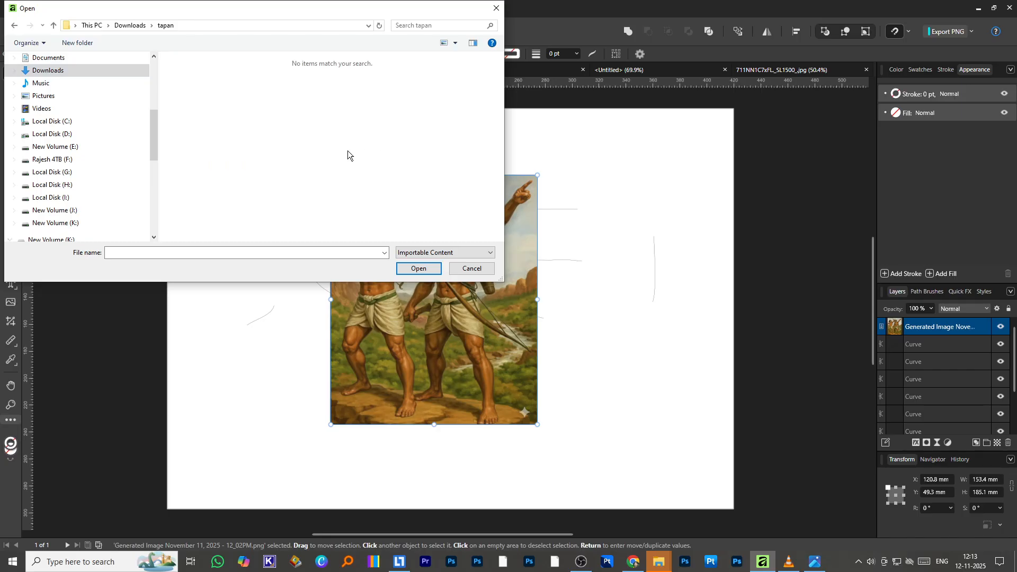
{"action": "left_click", "coordinate": [129, 26]}
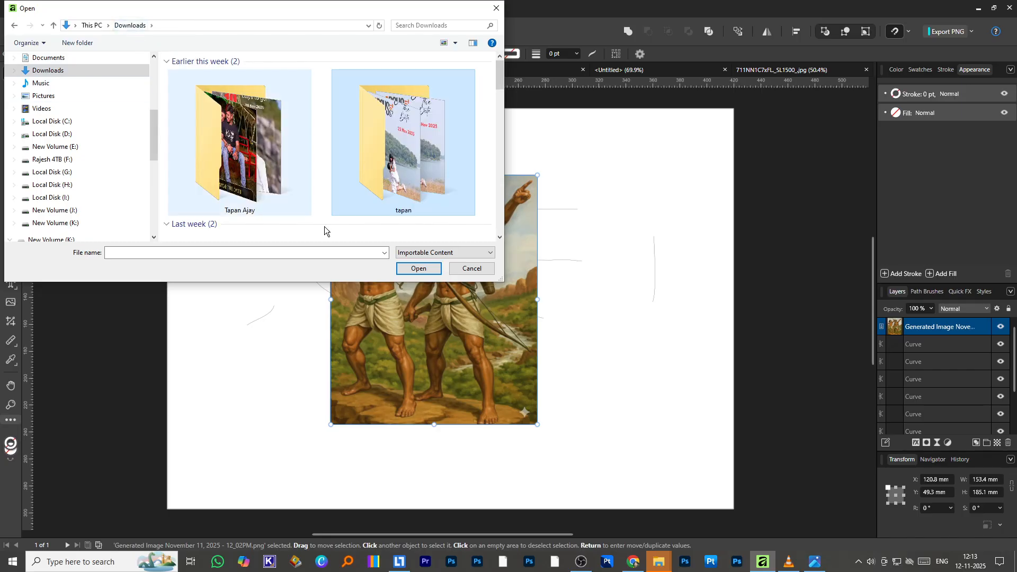
{"action": "double_click", "coordinate": [278, 170]}
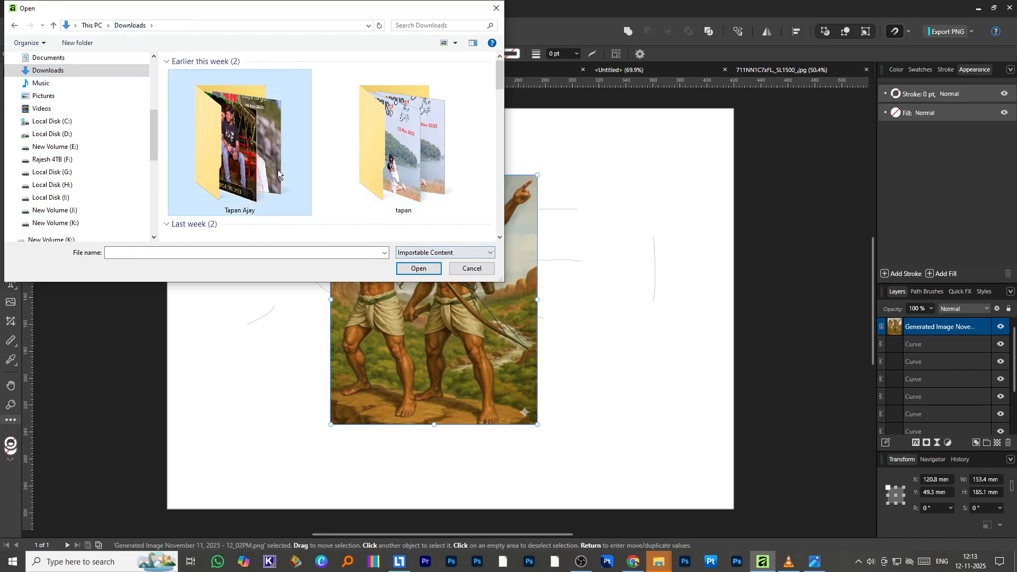
{"action": "left_click", "coordinate": [471, 274]}
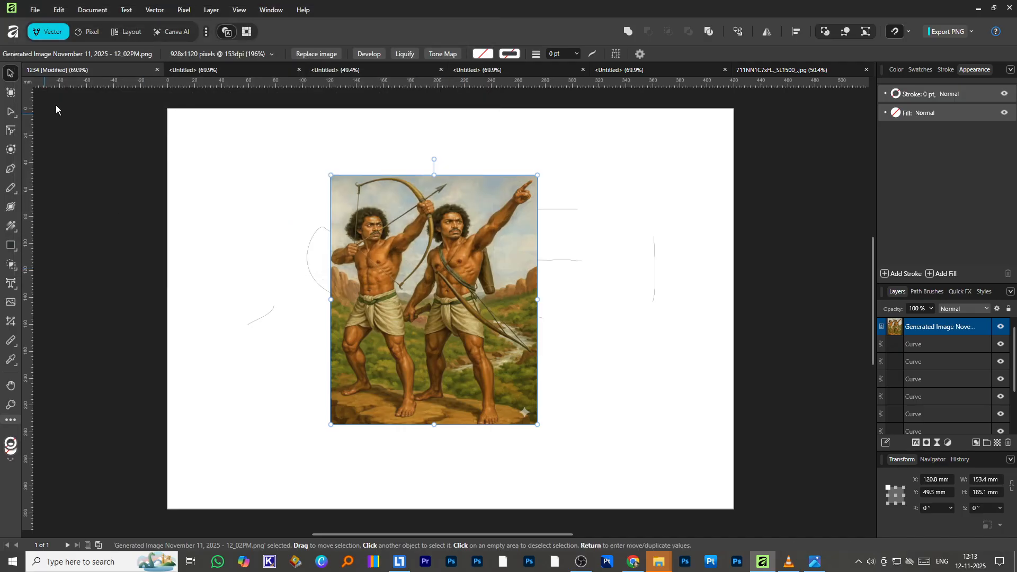
Look for an ICC profile to import in the Downloads folders, including New folder (13), and cancel the import
{"action": "left_click", "coordinate": [35, 10]}
{"action": "left_click", "coordinate": [90, 278]}
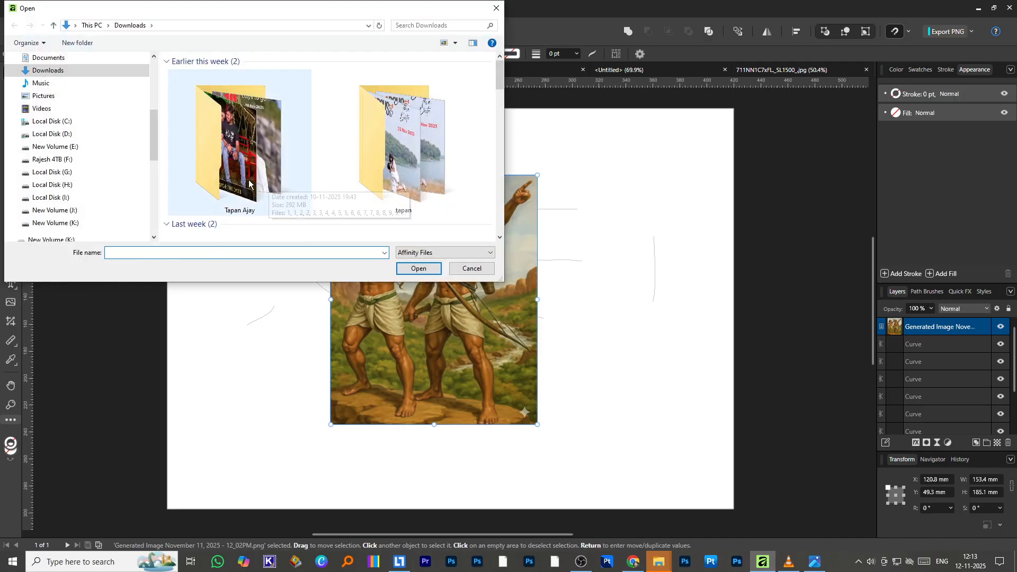
{"action": "left_click", "coordinate": [277, 183]}
{"action": "left_click", "coordinate": [412, 168]}
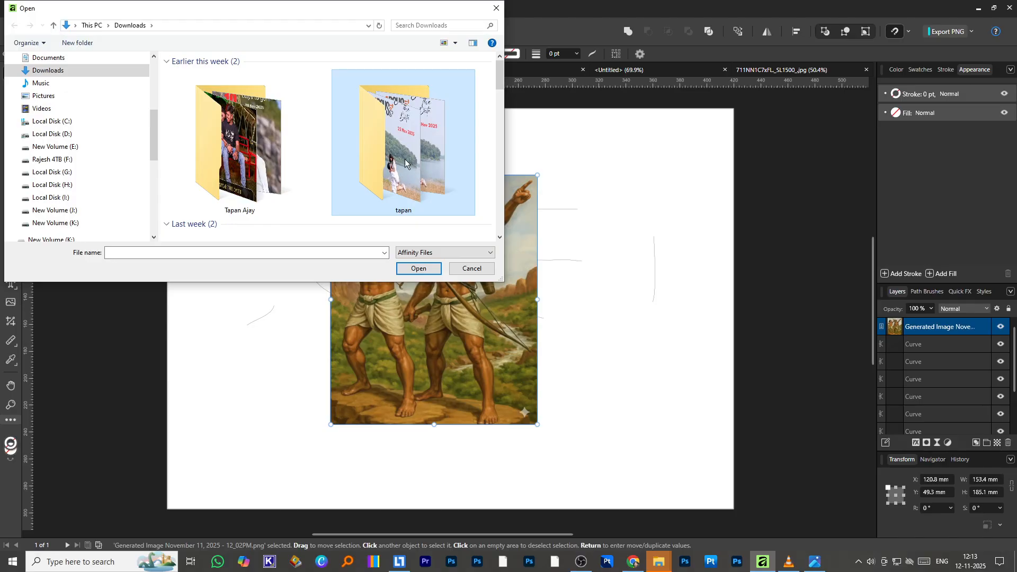
{"action": "double_click", "coordinate": [405, 159]}
{"action": "double_click", "coordinate": [399, 160]}
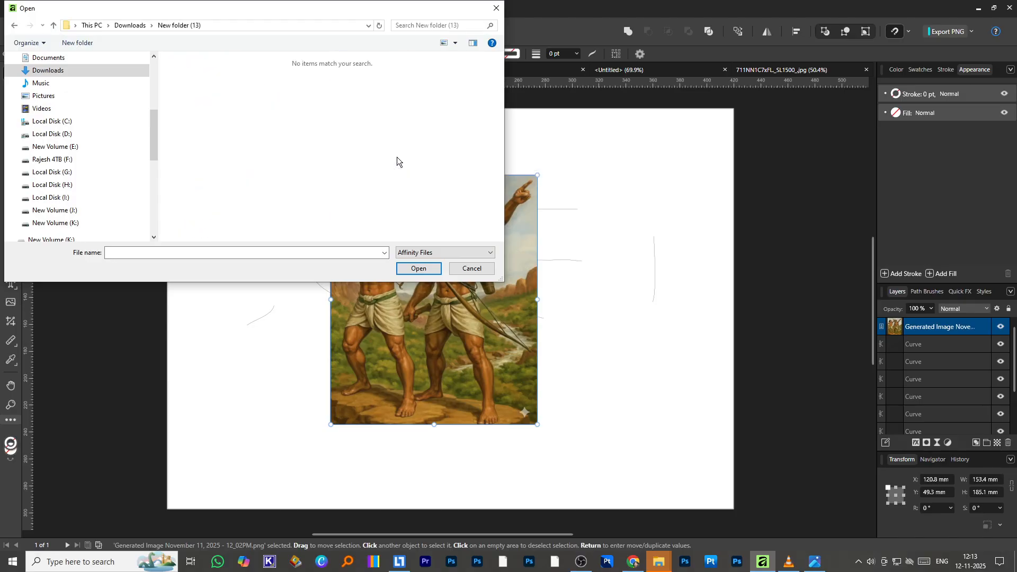
{"action": "left_click", "coordinate": [130, 25]}
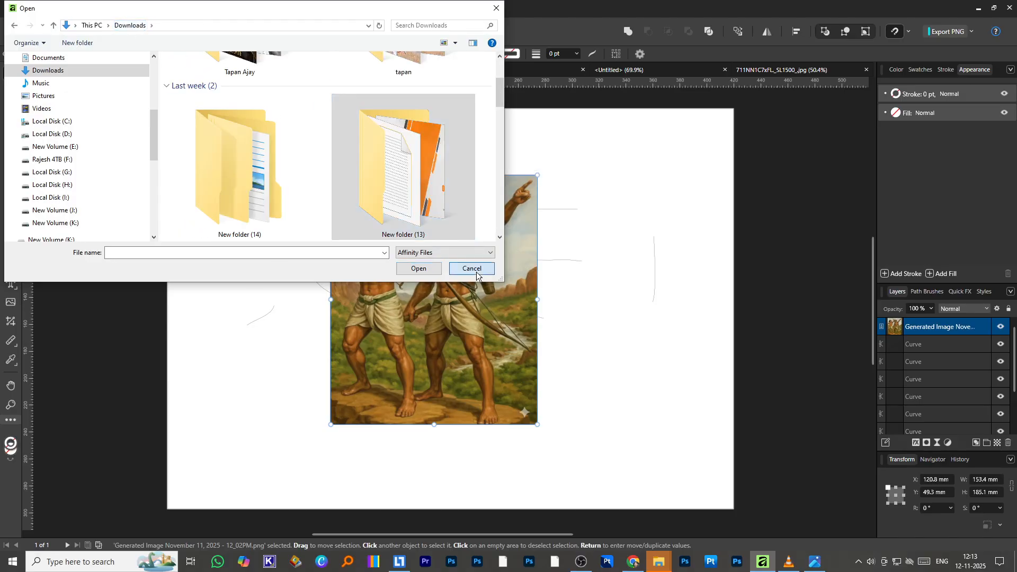
{"action": "left_click", "coordinate": [476, 271]}
Review the available export formats and the PNG size and advanced settings for the document, and cancel the export
{"action": "left_click", "coordinate": [35, 10]}
{"action": "mouse_move", "coordinate": [96, 297]}
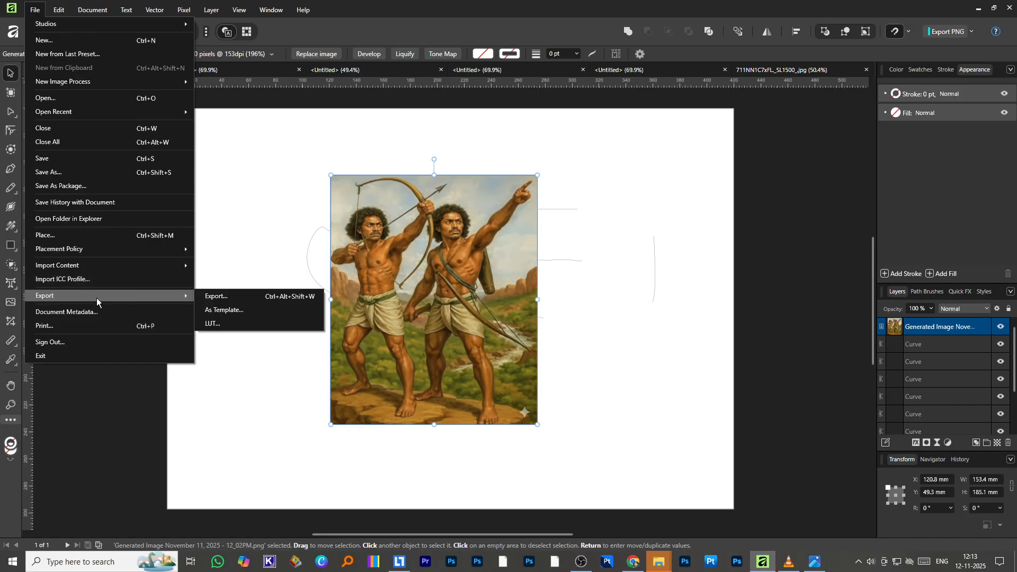
{"action": "left_click", "coordinate": [220, 296]}
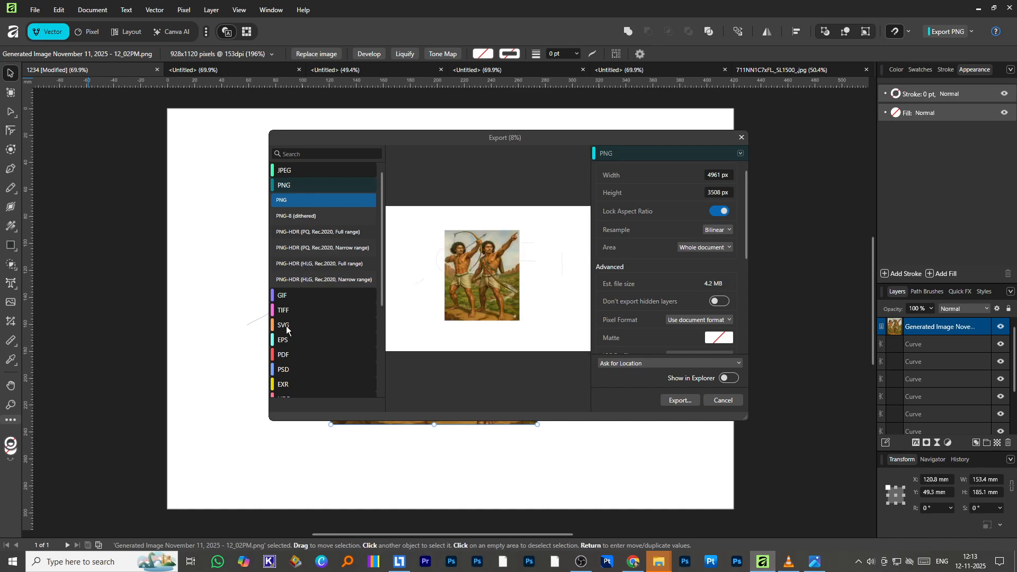
{"action": "scroll", "coordinate": [292, 349], "scroll_direction": "down", "scroll_amount": 5}
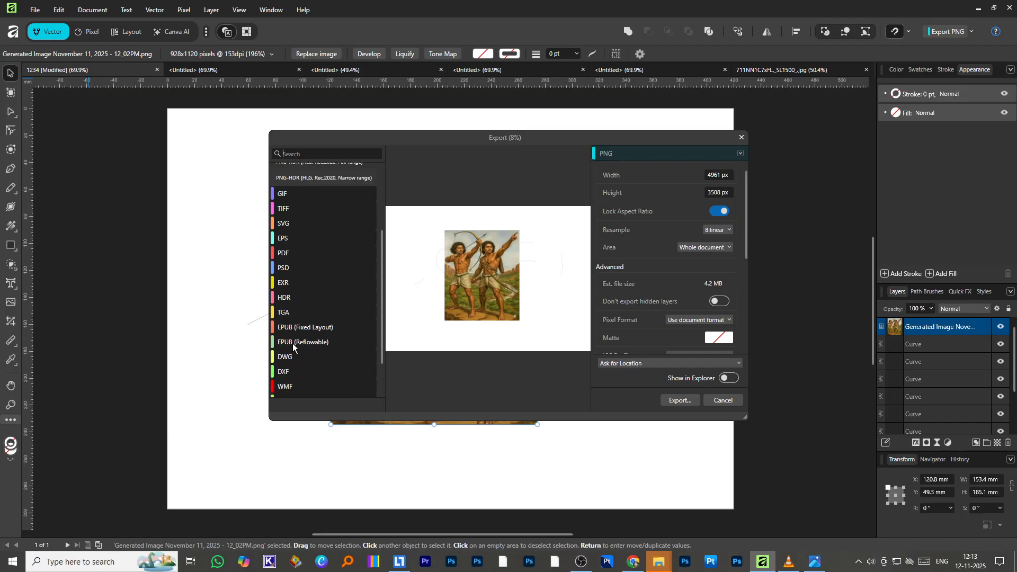
{"action": "scroll", "coordinate": [292, 343], "scroll_direction": "down", "scroll_amount": 2}
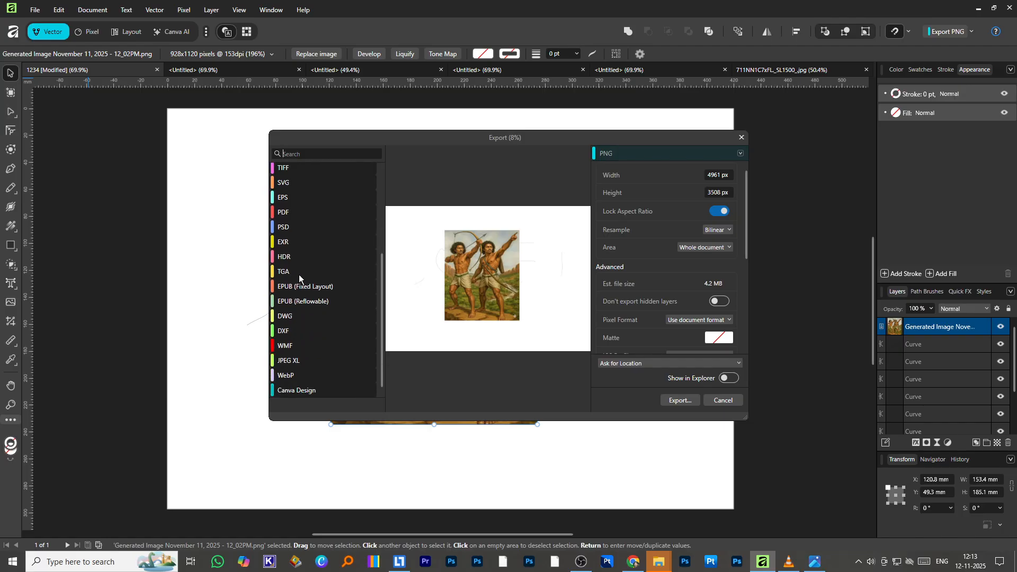
{"action": "scroll", "coordinate": [299, 274], "scroll_direction": "up", "scroll_amount": 5}
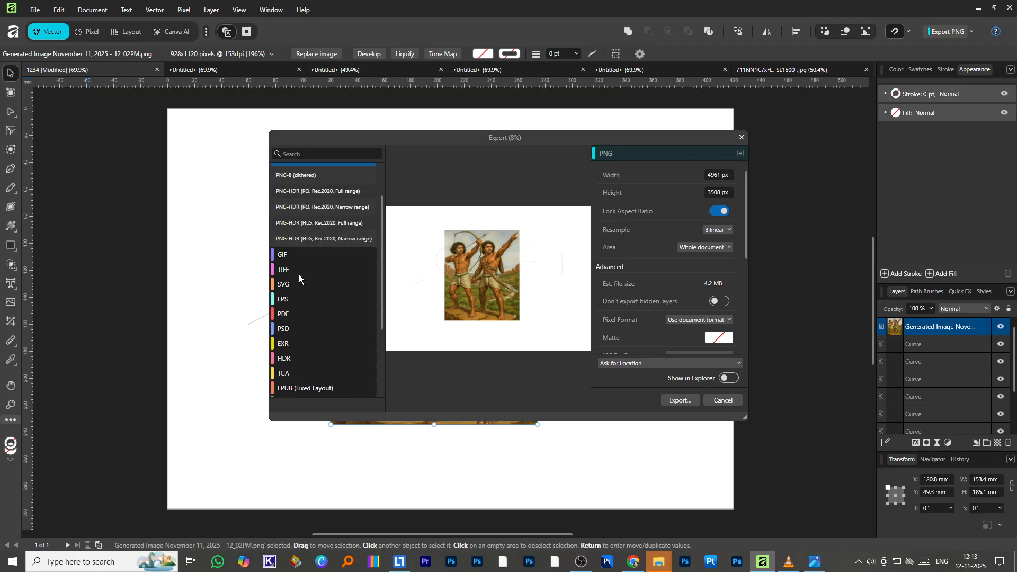
{"action": "scroll", "coordinate": [299, 274], "scroll_direction": "up", "scroll_amount": 2}
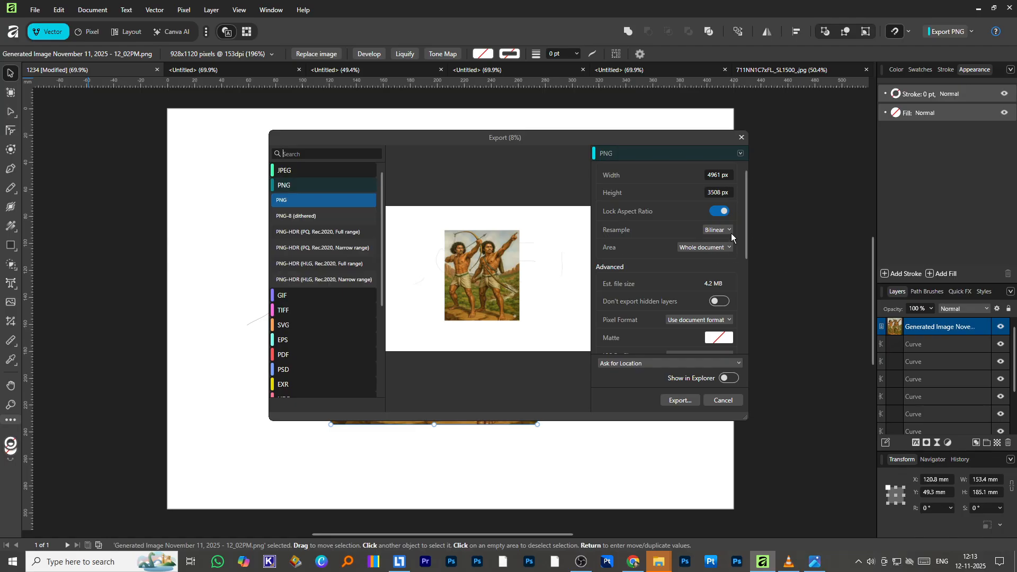
{"action": "scroll", "coordinate": [694, 303], "scroll_direction": "down", "scroll_amount": 3}
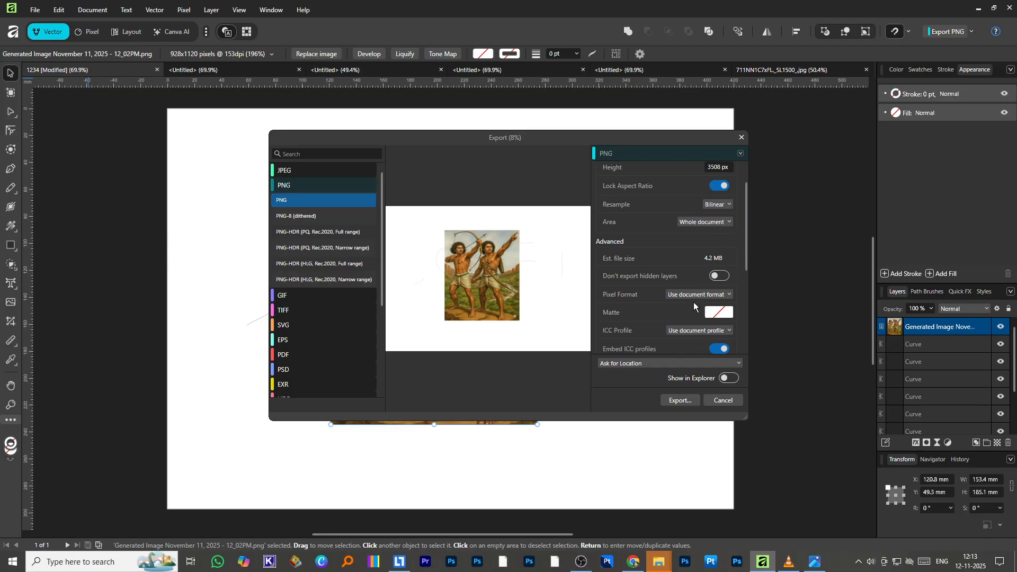
{"action": "left_click", "coordinate": [724, 400]}
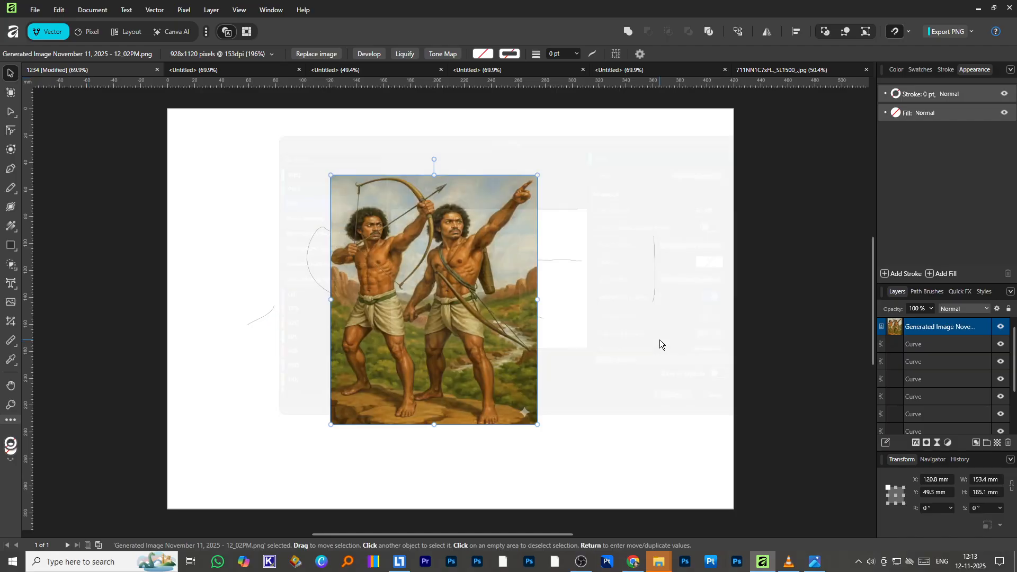
Toggle the Annotations and Index accessibility features on and off in the document metadata, and discard the changes
{"action": "left_click", "coordinate": [35, 9]}
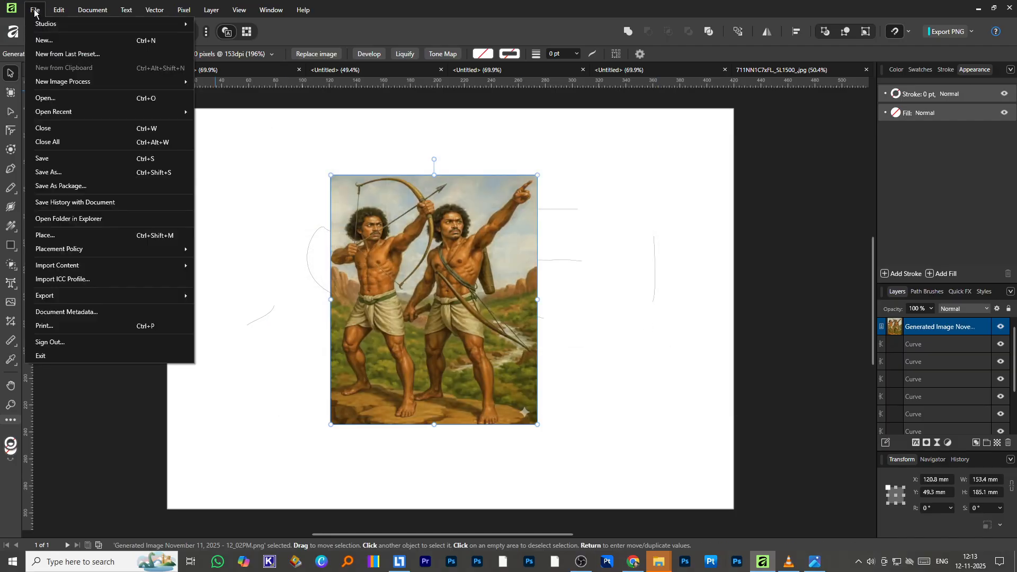
{"action": "left_click", "coordinate": [86, 313]}
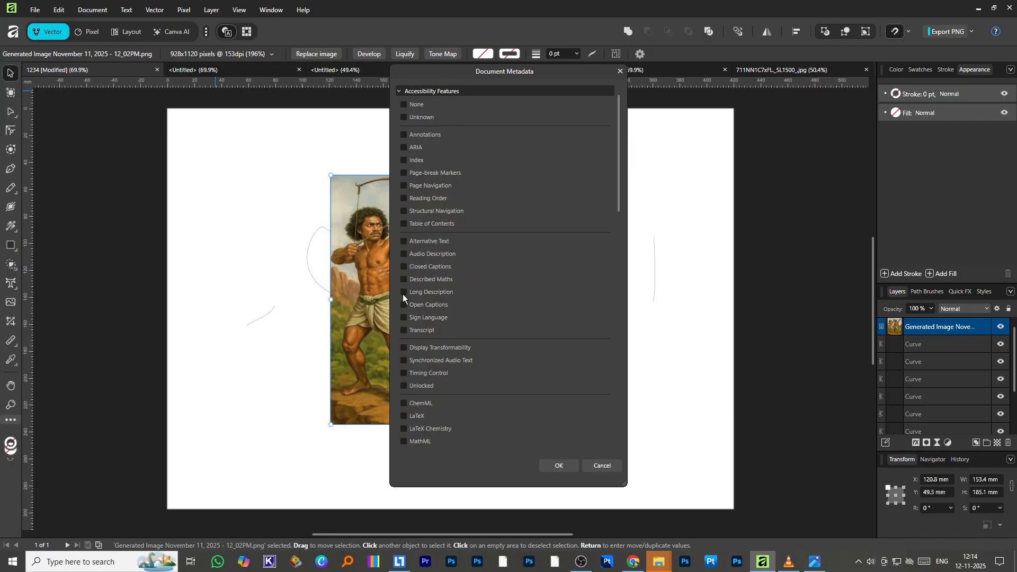
{"action": "left_click", "coordinate": [404, 135]}
{"action": "left_click", "coordinate": [404, 135]}
{"action": "left_click", "coordinate": [405, 160]}
{"action": "left_click", "coordinate": [405, 160]}
{"action": "left_click", "coordinate": [601, 466]}
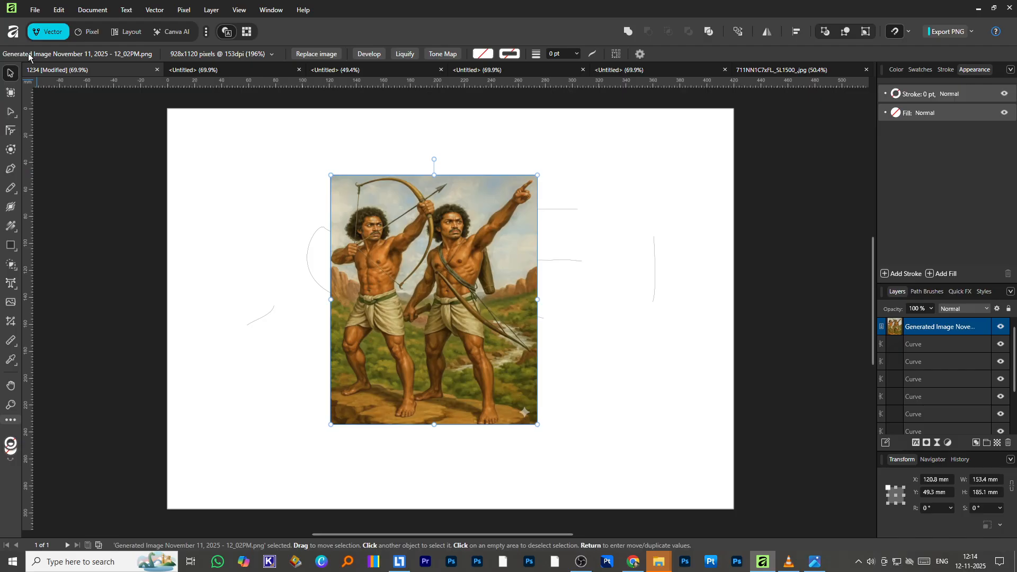
Examine the print settings for profile, printer, range and included sheets, and cancel without printing
{"action": "left_click", "coordinate": [35, 10]}
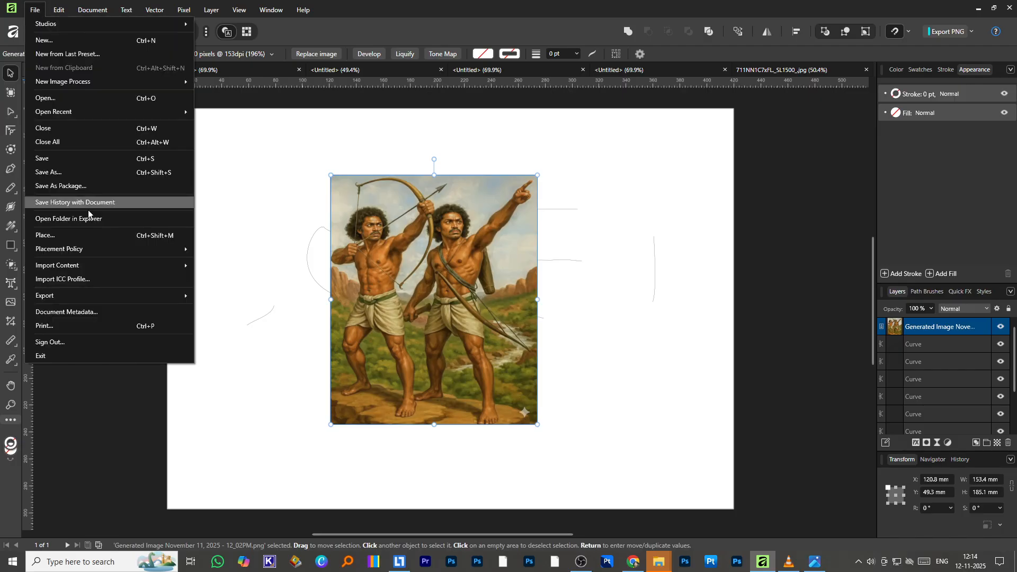
{"action": "left_click", "coordinate": [120, 326]}
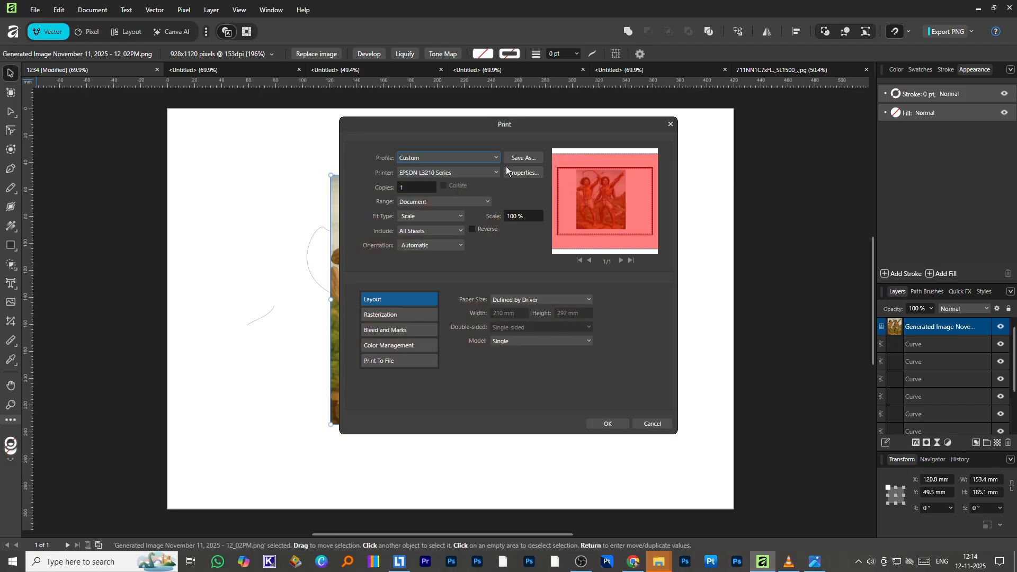
{"action": "left_click_drag", "start_coordinate": [484, 119], "coordinate": [395, 125]}
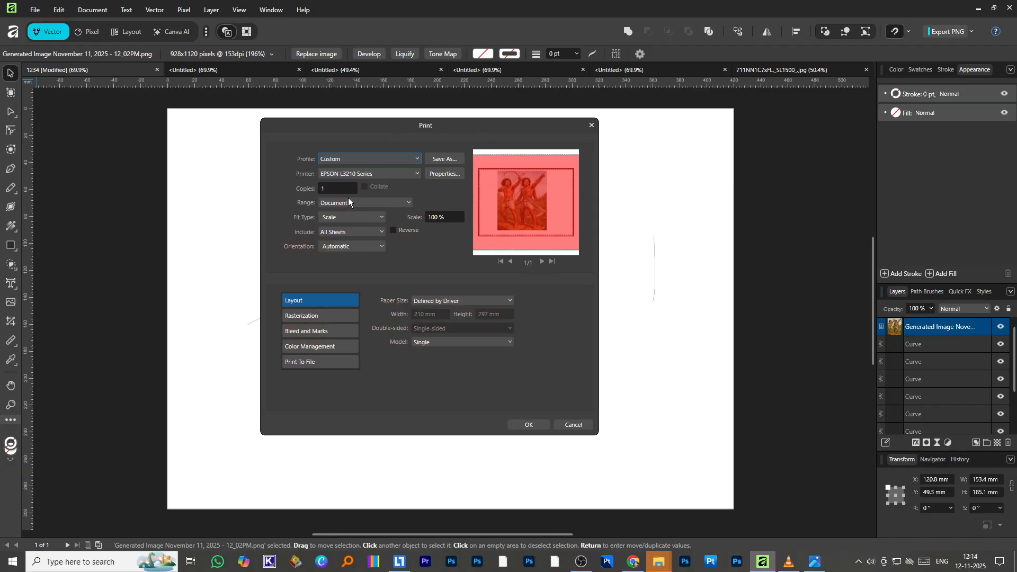
{"action": "left_click", "coordinate": [419, 156]}
{"action": "left_click", "coordinate": [419, 157]}
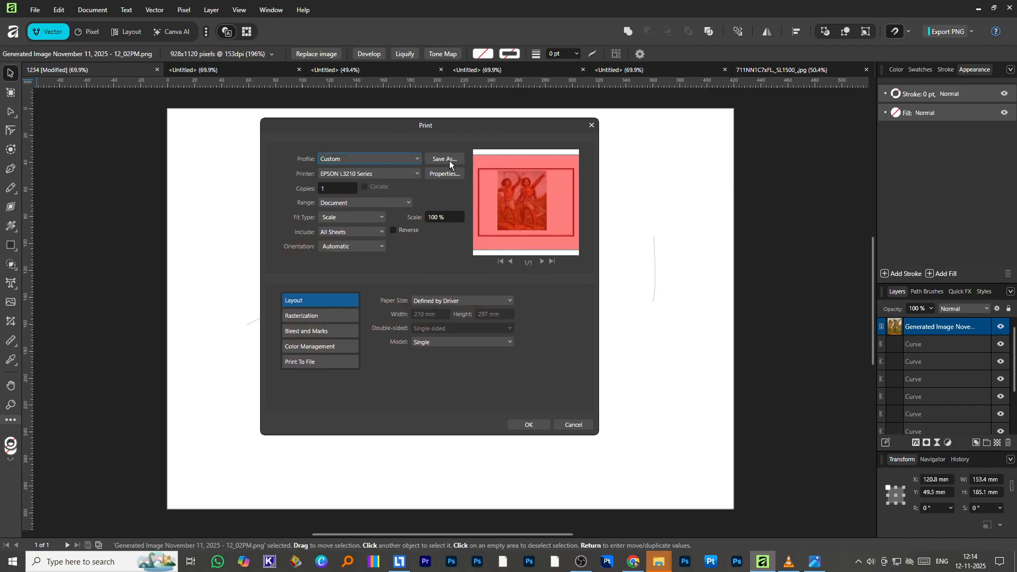
{"action": "left_click", "coordinate": [419, 174]}
{"action": "left_click", "coordinate": [418, 172]}
{"action": "left_click", "coordinate": [407, 204]}
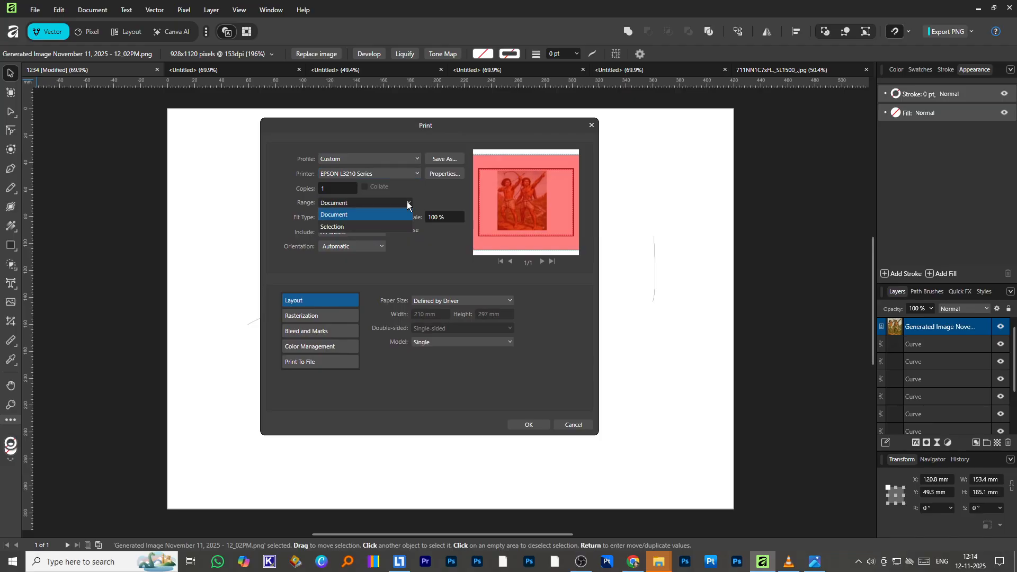
{"action": "left_click", "coordinate": [407, 202]}
{"action": "left_click", "coordinate": [383, 232]}
{"action": "left_click", "coordinate": [383, 232]}
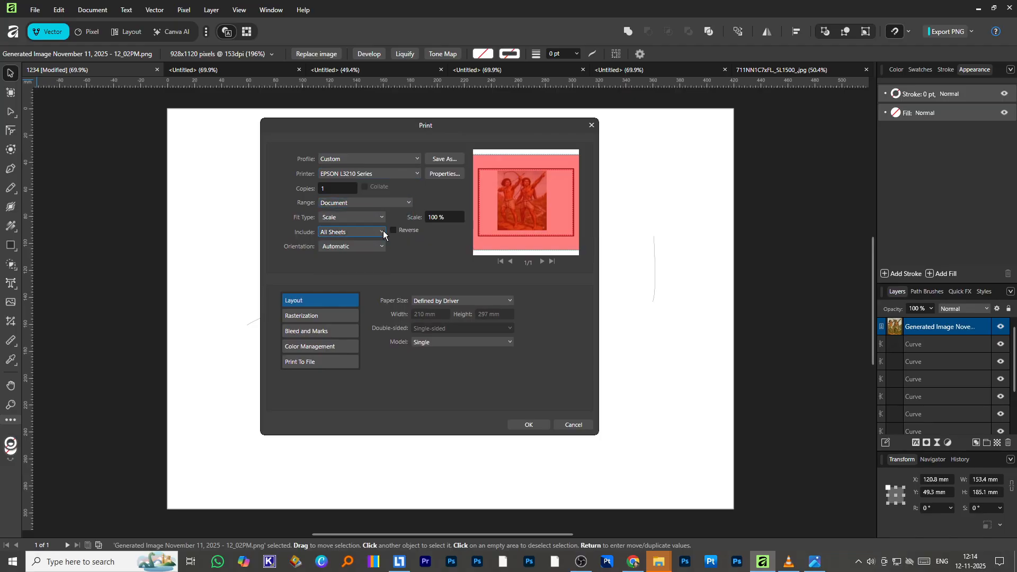
{"action": "left_click", "coordinate": [579, 426]}
Deselect the placed image and open the Intro to Affinity tutorial from the Welcome screen
{"action": "left_click", "coordinate": [35, 10]}
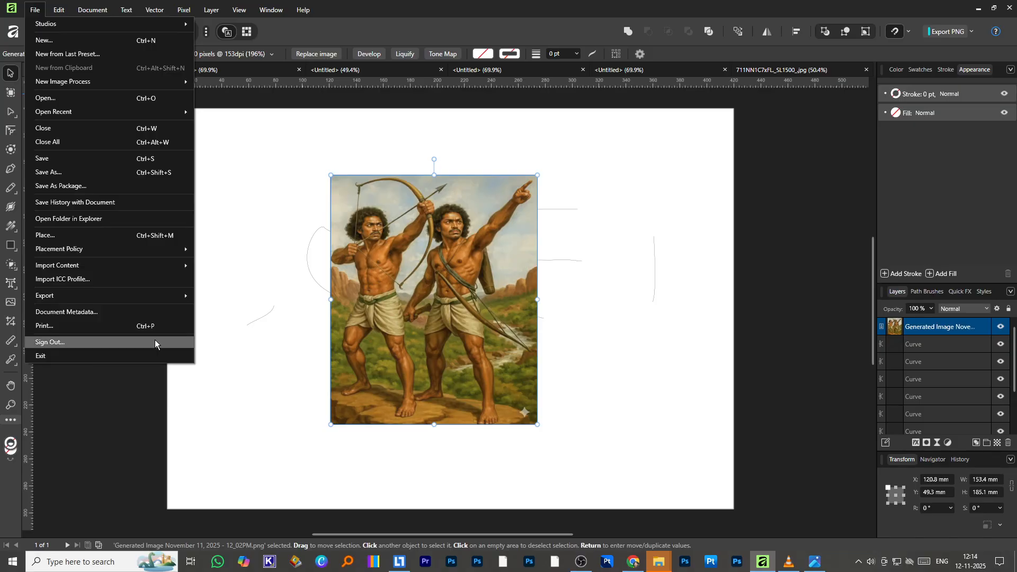
{"action": "left_click", "coordinate": [784, 166]}
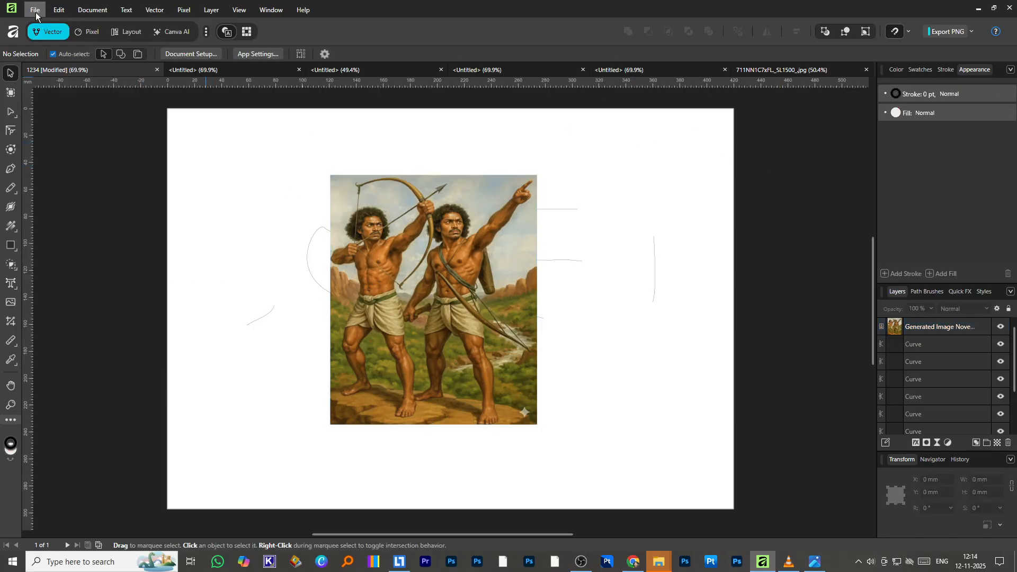
{"action": "left_click", "coordinate": [13, 36]}
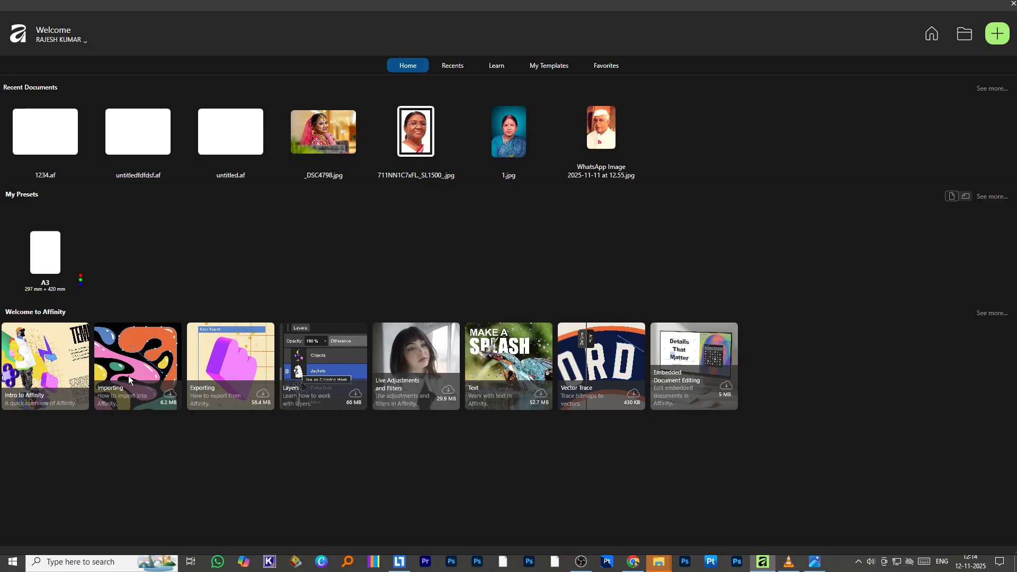
{"action": "left_click", "coordinate": [48, 357]}
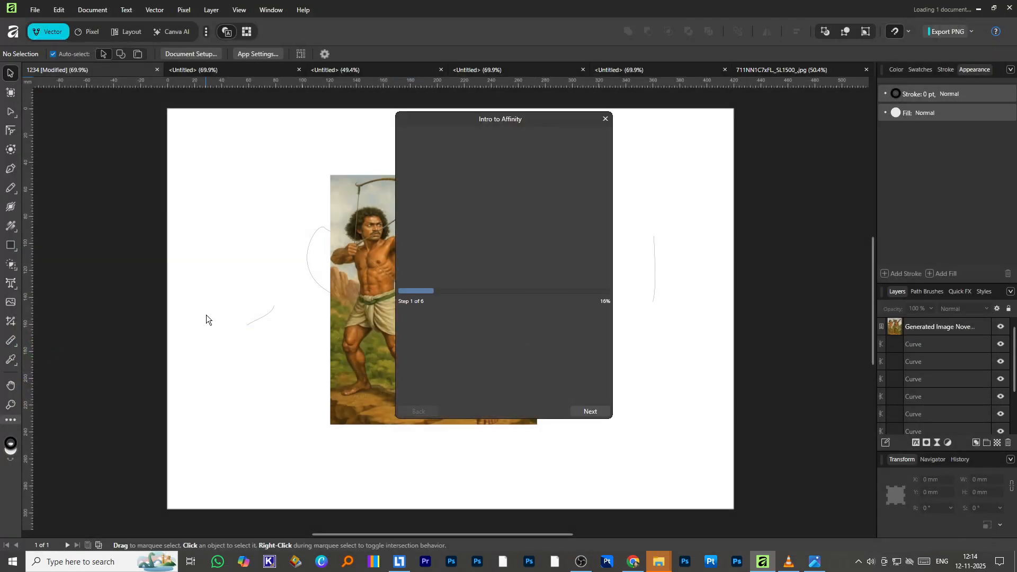